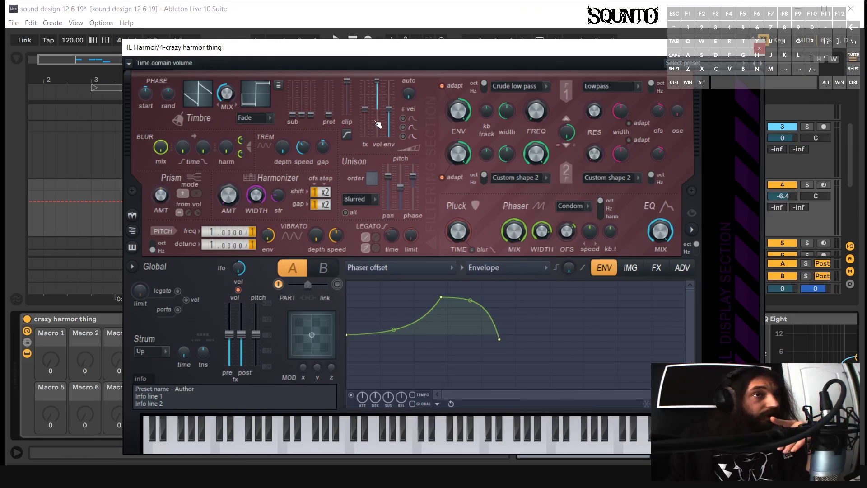
Step: Move the Harmor window upward and turn off its distortion effect
{"action": "left_click_drag", "start_coordinate": [423, 44], "coordinate": [436, 22]}
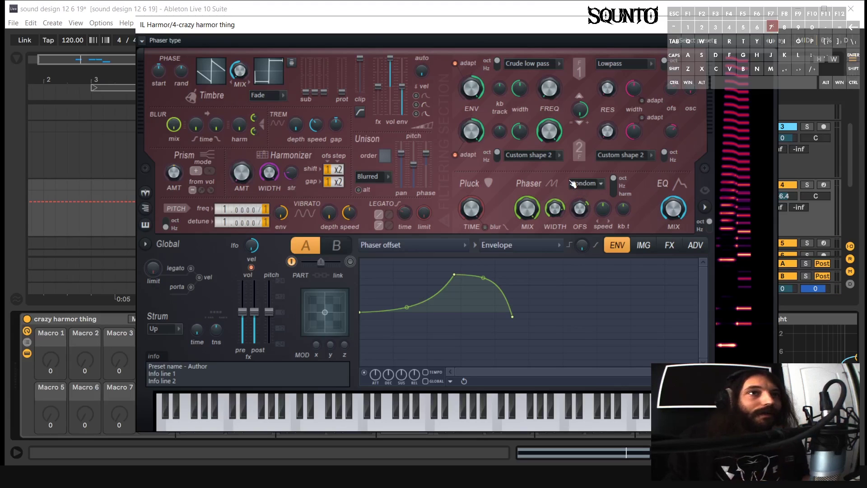
{"action": "left_click", "coordinate": [669, 246]}
{"action": "left_click", "coordinate": [457, 275]}
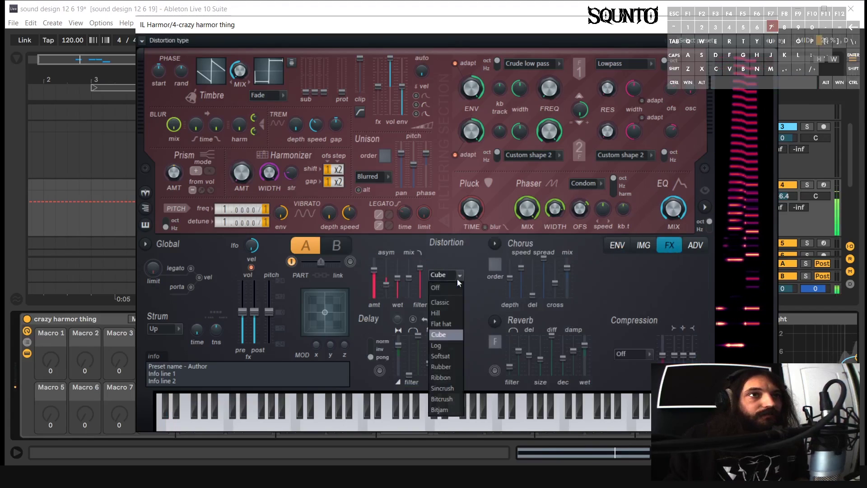
{"action": "left_click", "coordinate": [454, 284]}
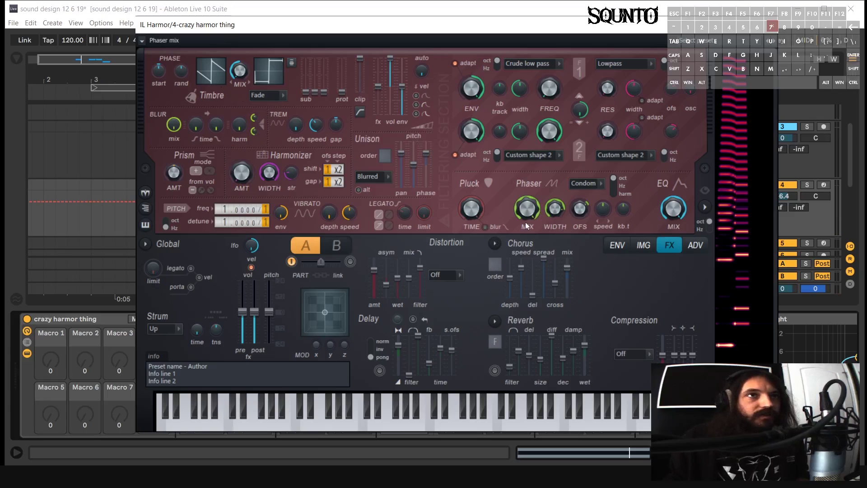
Step: Look over Harmor's advanced page and the list of editable envelope targets
{"action": "left_click", "coordinate": [695, 246]}
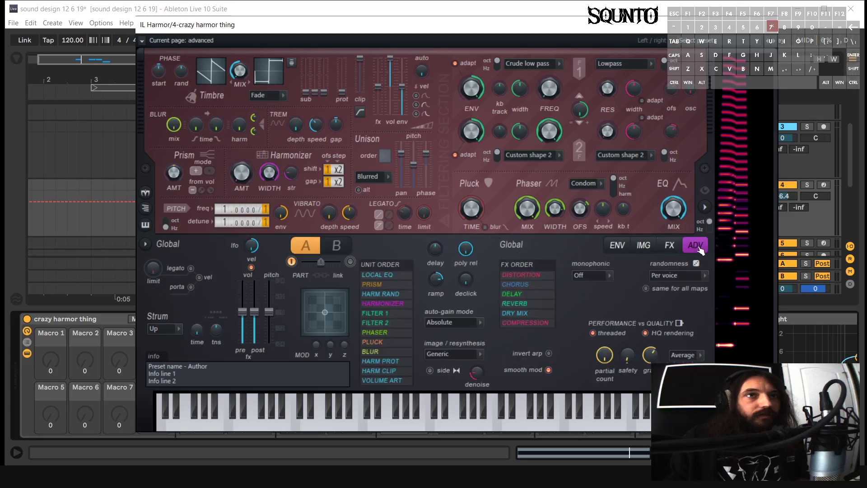
{"action": "left_click", "coordinate": [619, 246]}
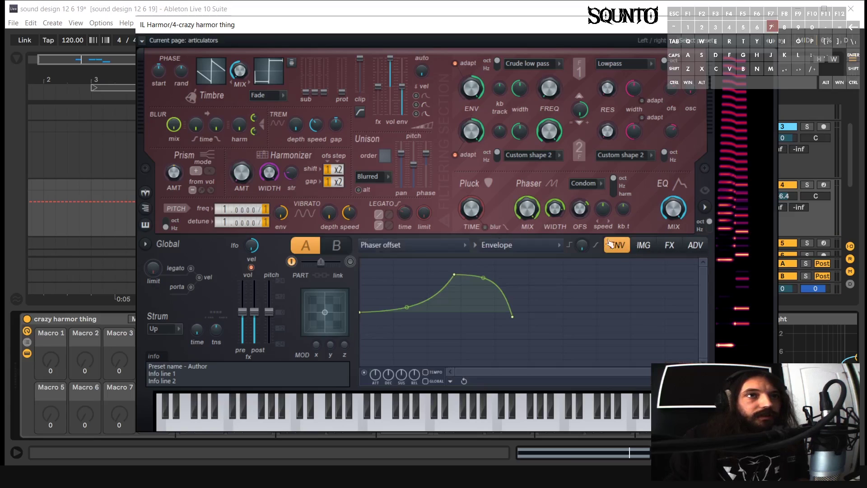
{"action": "left_click", "coordinate": [396, 244]}
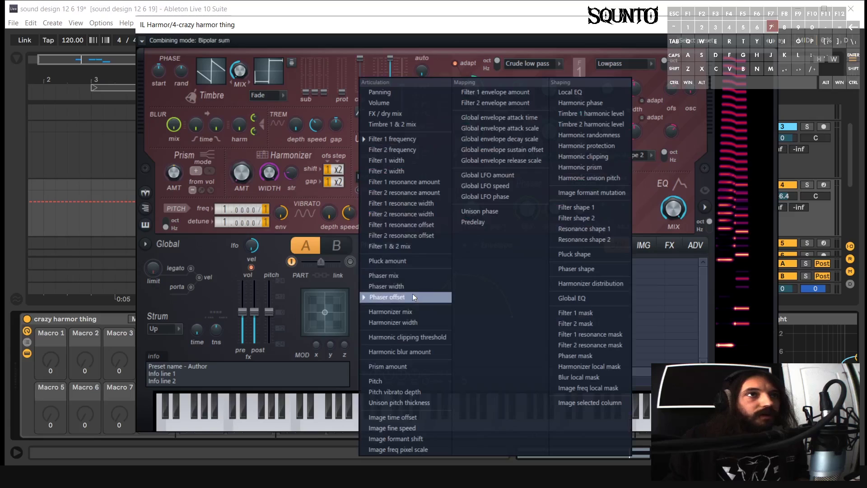
{"action": "left_click", "coordinate": [631, 33]}
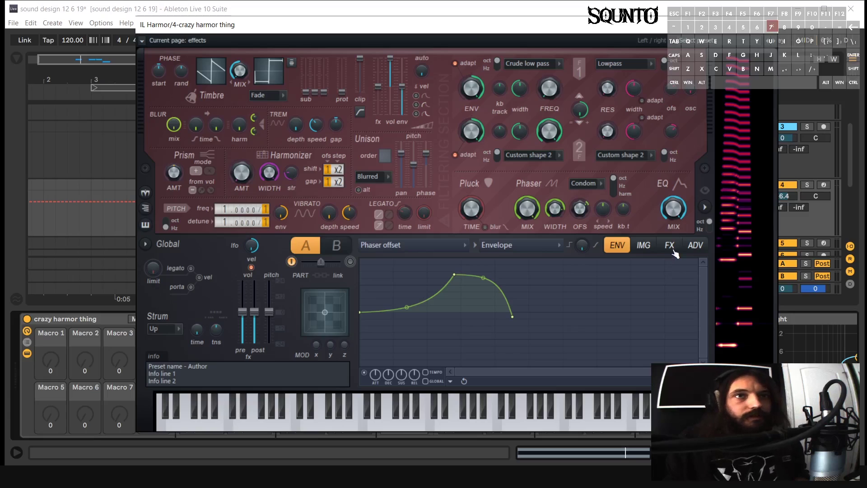
{"action": "left_click", "coordinate": [497, 245]}
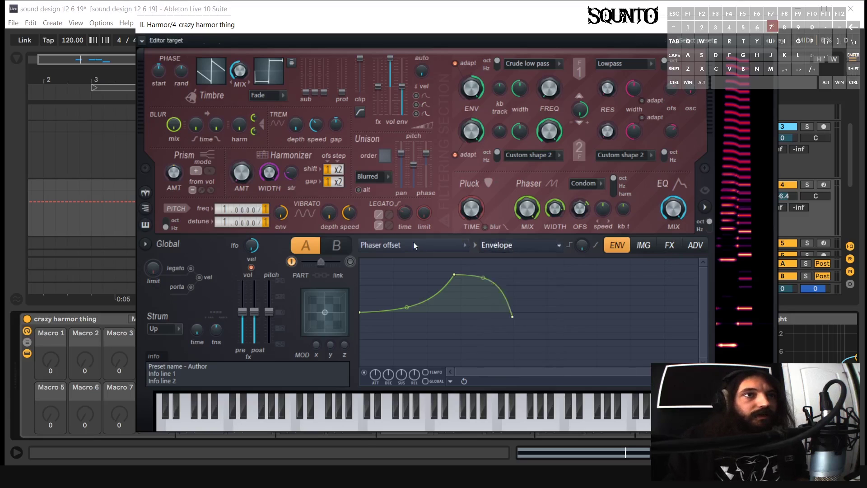
Step: Show Harmor's Filter 1 frequency envelope down to its lower part and play the sound
{"action": "left_click", "coordinate": [413, 244]}
{"action": "left_click", "coordinate": [402, 139]}
{"action": "scroll", "coordinate": [701, 296], "scroll_direction": "up", "scroll_amount": 3}
{"action": "key", "text": "space"}
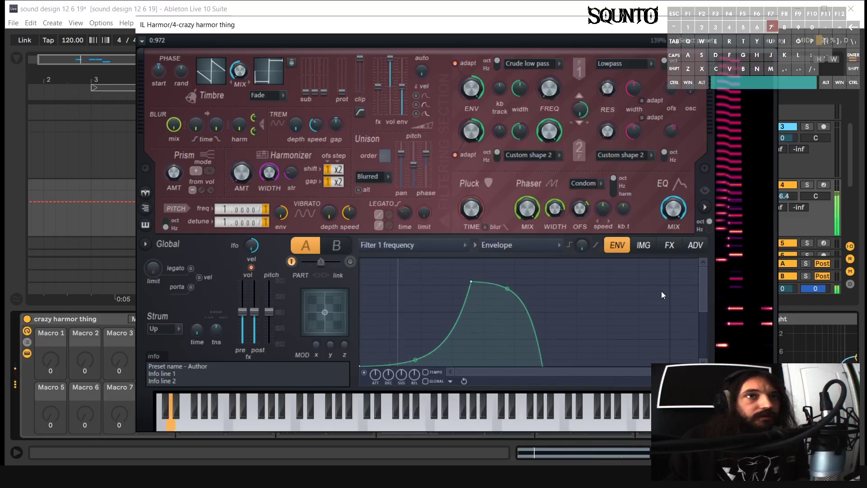
{"action": "left_click_drag", "start_coordinate": [702, 275], "coordinate": [703, 293]}
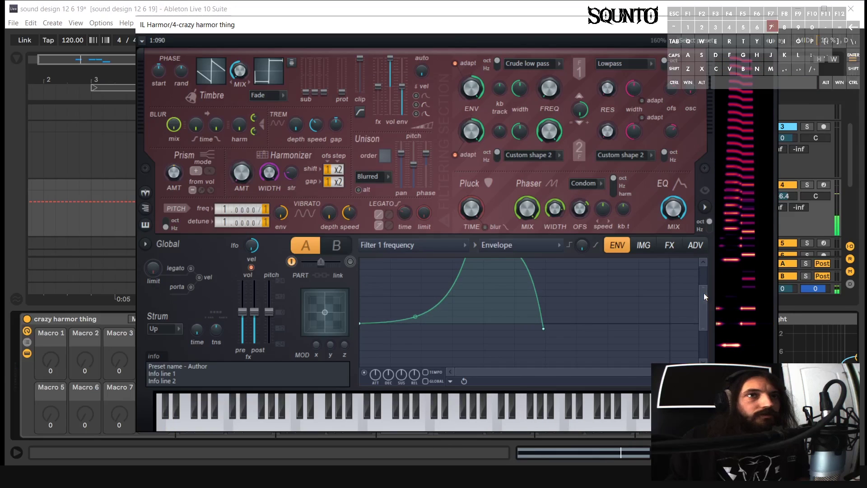
Step: Set Harmor's distortion type to Cube and close the plug-in window
{"action": "left_click", "coordinate": [673, 249]}
{"action": "left_click", "coordinate": [445, 274]}
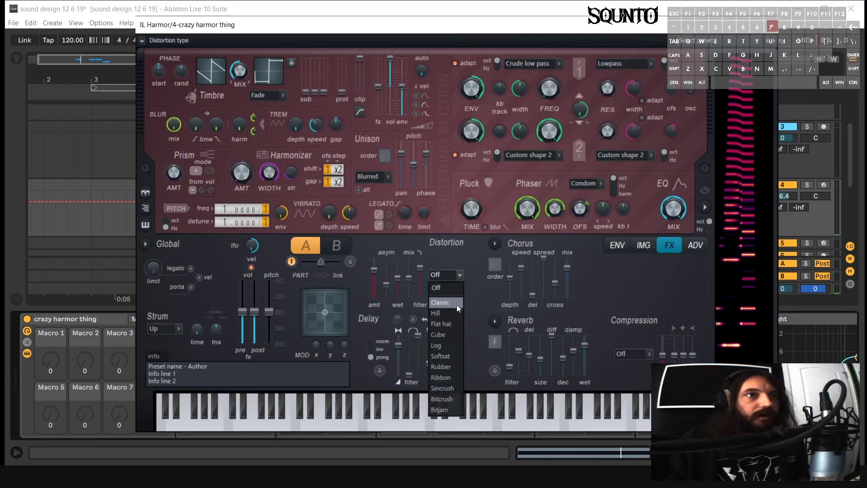
{"action": "left_click", "coordinate": [454, 334]}
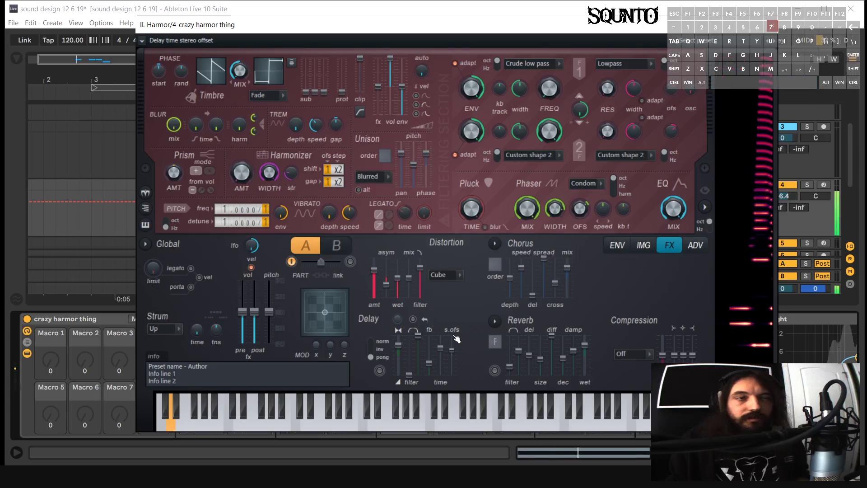
{"action": "left_click", "coordinate": [771, 26]}
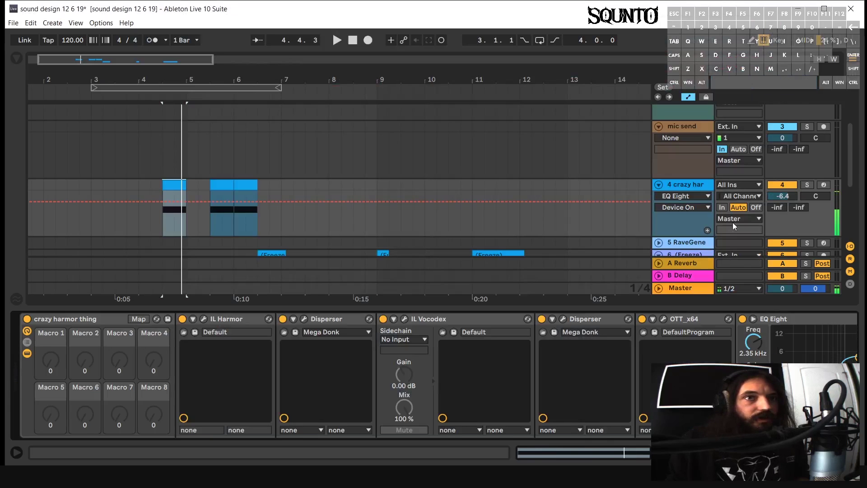
Step: View the first Disperser and the Vocodex plug-in windows while auditioning the sound, and close Vocodex
{"action": "left_click", "coordinate": [240, 320]}
{"action": "left_click", "coordinate": [350, 322]}
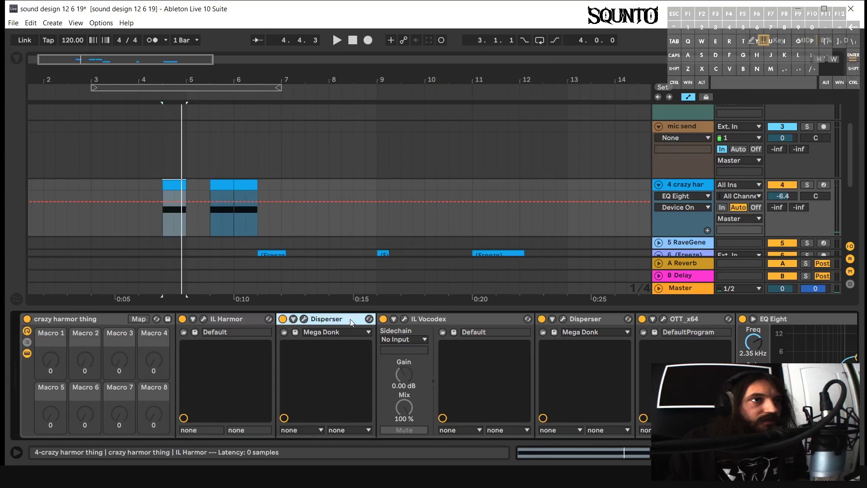
{"action": "left_click", "coordinate": [304, 319]}
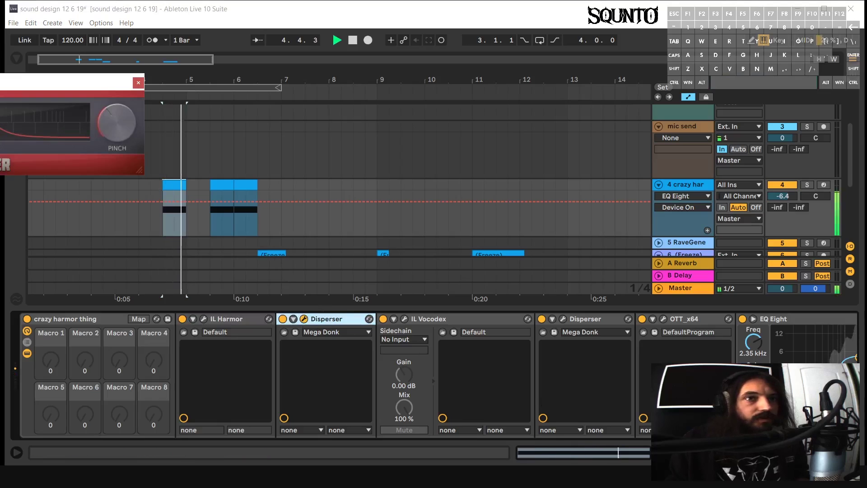
{"action": "left_click", "coordinate": [431, 319]}
{"action": "left_click", "coordinate": [404, 319]}
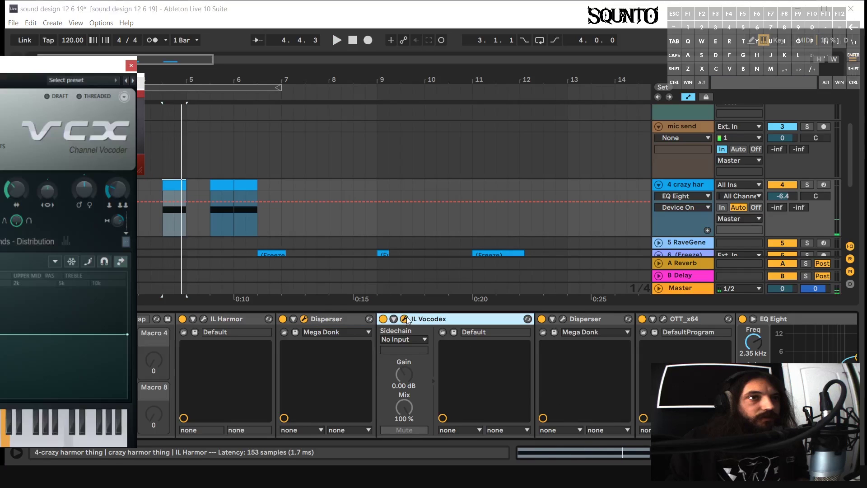
{"action": "key", "text": "space"}
{"action": "key", "text": "space"}
{"action": "left_click", "coordinate": [131, 66]}
Step: View the OTT_x64 plug-in that follows the EQ Eight and audition the clip
{"action": "scroll", "coordinate": [508, 316], "scroll_direction": "right", "scroll_amount": 3}
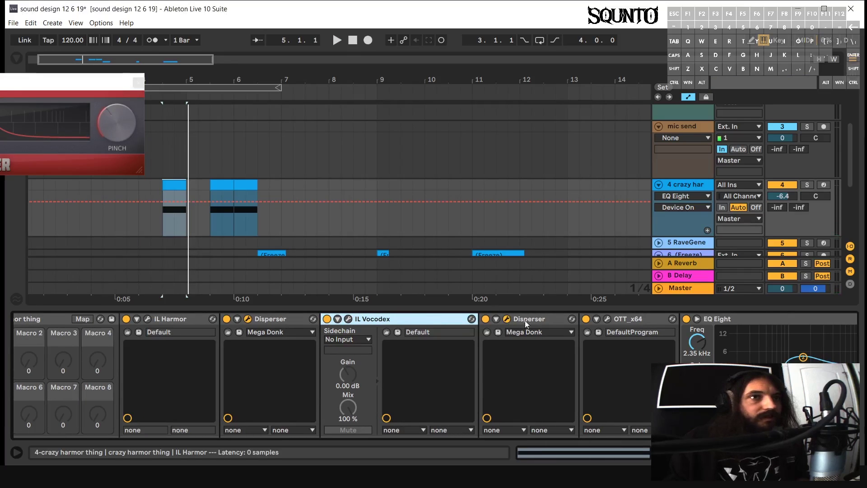
{"action": "scroll", "coordinate": [523, 321], "scroll_direction": "right", "scroll_amount": 10}
{"action": "left_click", "coordinate": [632, 318]}
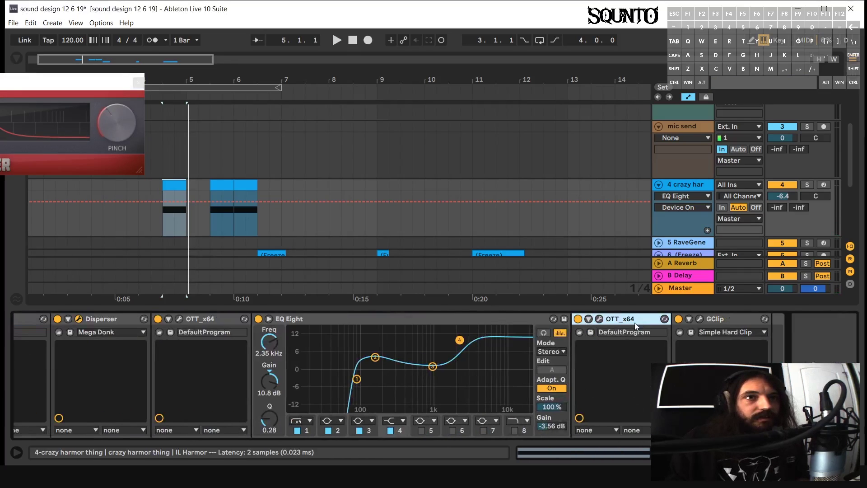
{"action": "key", "text": "space"}
{"action": "key", "text": "space"}
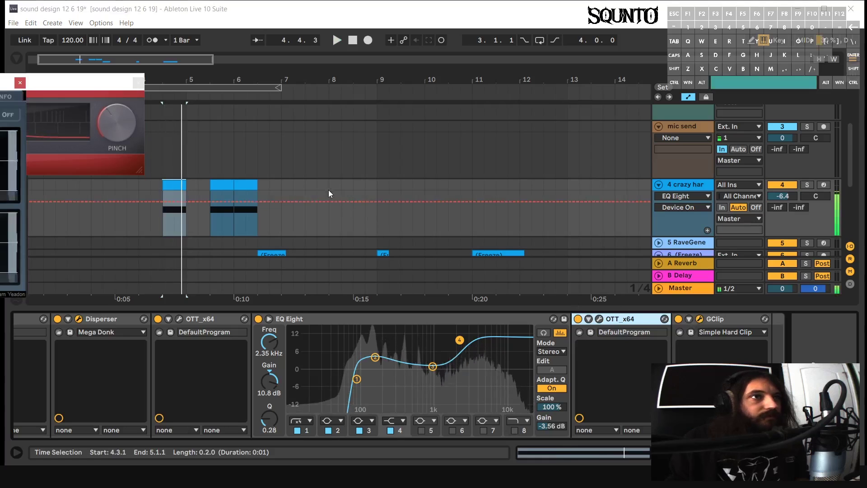
Step: Freeze the crazy harmor track and copy its first frozen clip onto track 6 at 3.3.1
{"action": "scroll", "coordinate": [329, 189], "scroll_direction": "down", "scroll_amount": 3}
{"action": "scroll", "coordinate": [316, 184], "scroll_direction": "up", "scroll_amount": 1}
{"action": "right_click", "coordinate": [693, 135]}
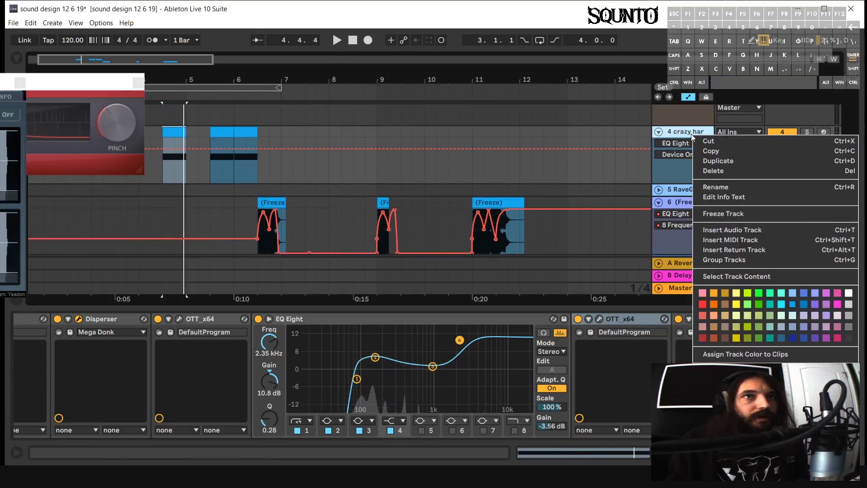
{"action": "left_click", "coordinate": [713, 215]}
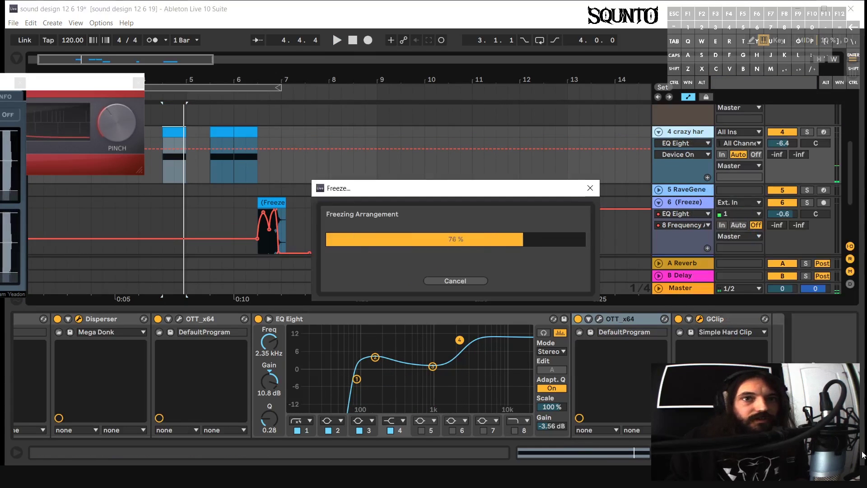
{"action": "key", "text": "ctrl+alt+l"}
{"action": "left_click_drag", "start_coordinate": [176, 181], "coordinate": [128, 272]}
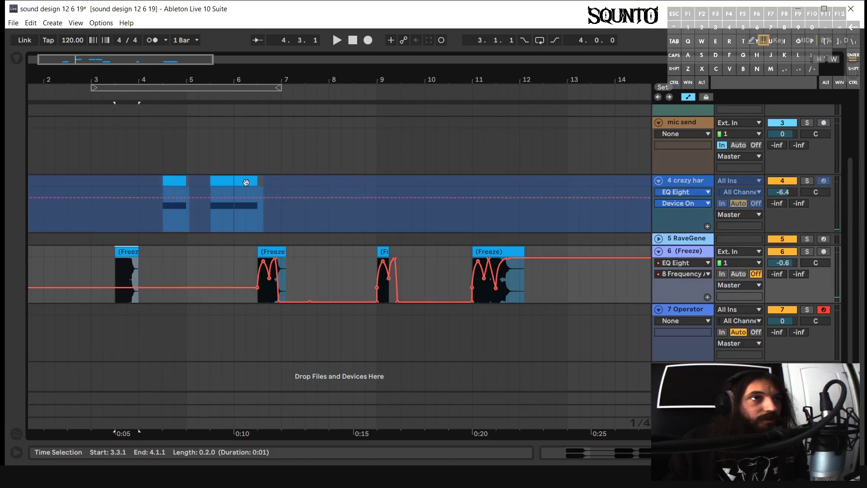
Step: Examine the sample of the frozen clip at 6.3.1 and track 6's device chain, playing the track soloed
{"action": "left_click_drag", "start_coordinate": [61, 59], "coordinate": [63, 79]}
{"action": "left_click", "coordinate": [307, 249]}
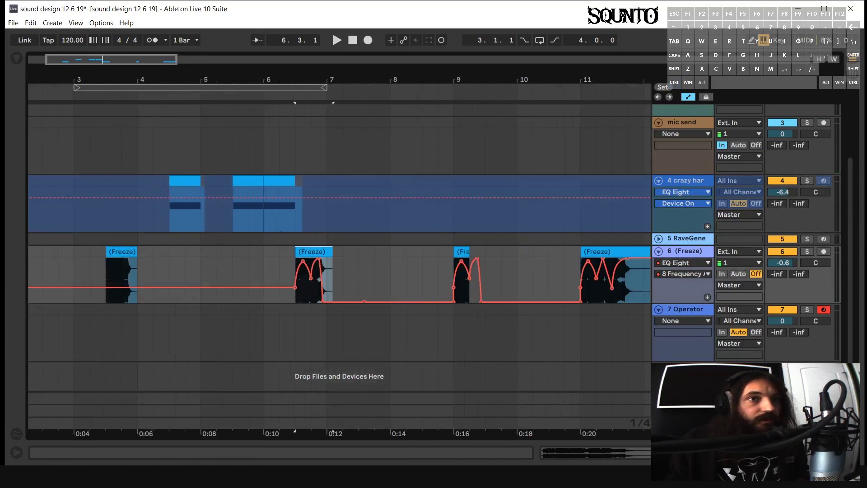
{"action": "key", "text": "ctrl+alt+l"}
{"action": "left_click", "coordinate": [638, 454]}
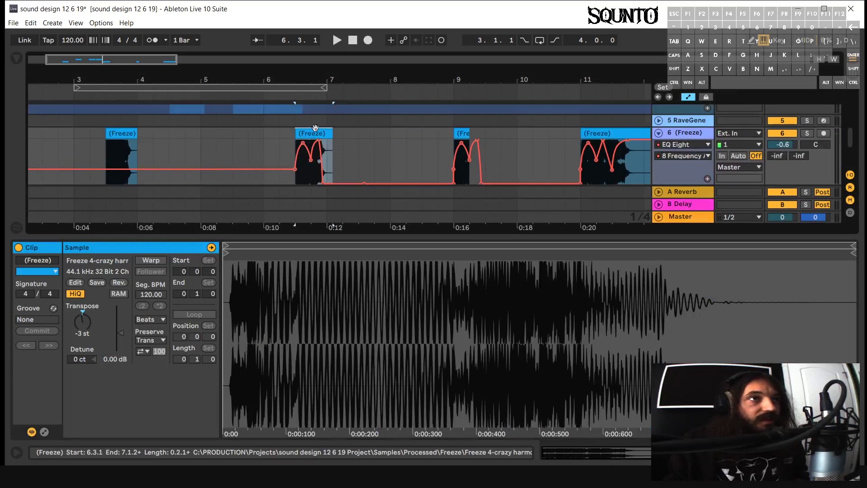
{"action": "key", "text": "space"}
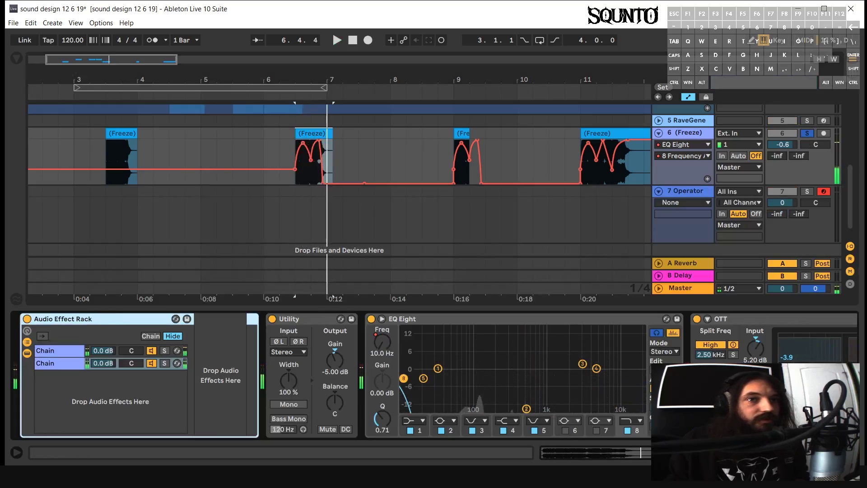
{"action": "scroll", "coordinate": [434, 375], "scroll_direction": "right", "scroll_amount": 10}
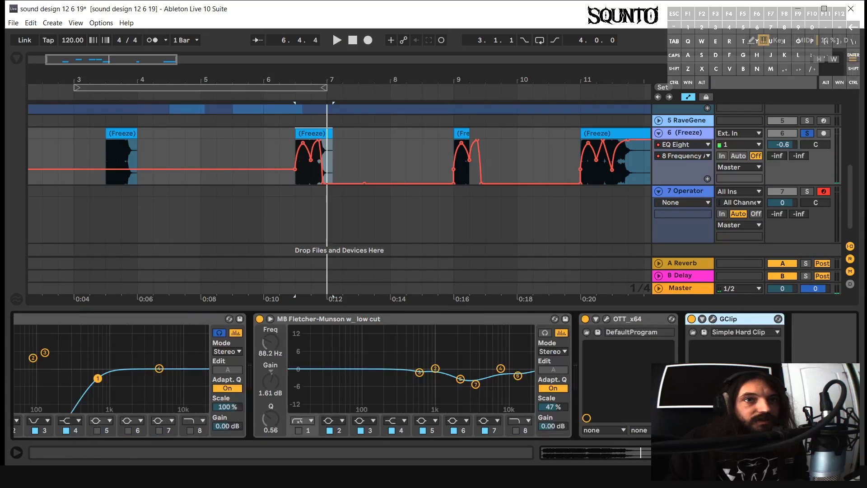
{"action": "scroll", "coordinate": [615, 437], "scroll_direction": "left", "scroll_amount": 10}
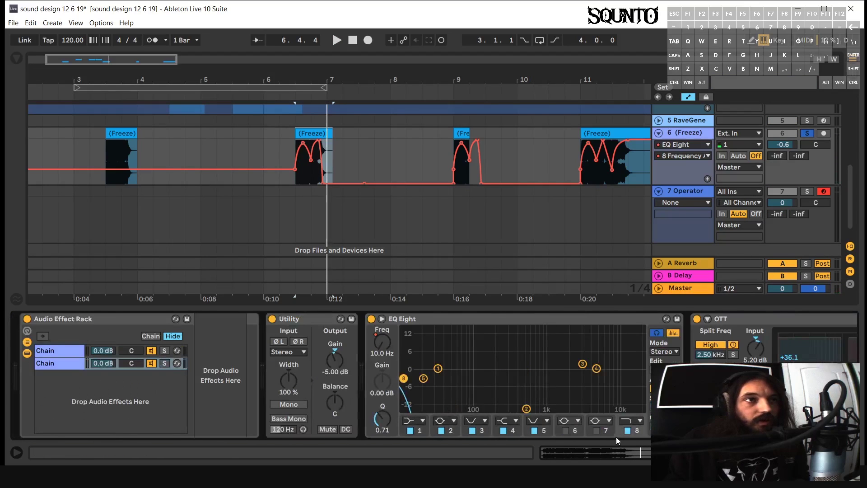
Step: Switch off all devices on track 6, from the Audio Effect Rack through to GClip
{"action": "left_click", "coordinate": [27, 318]}
{"action": "left_click", "coordinate": [272, 318]}
{"action": "left_click", "coordinate": [382, 319]}
{"action": "left_click", "coordinate": [373, 317]}
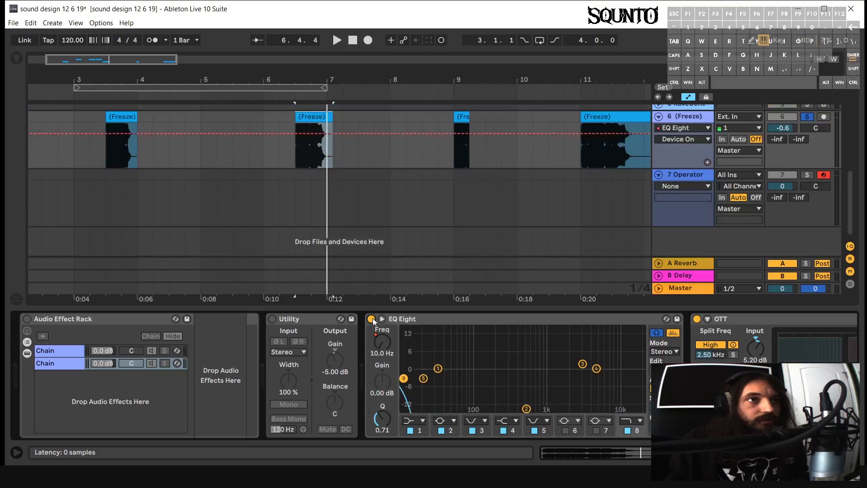
{"action": "scroll", "coordinate": [703, 326], "scroll_direction": "right", "scroll_amount": 10}
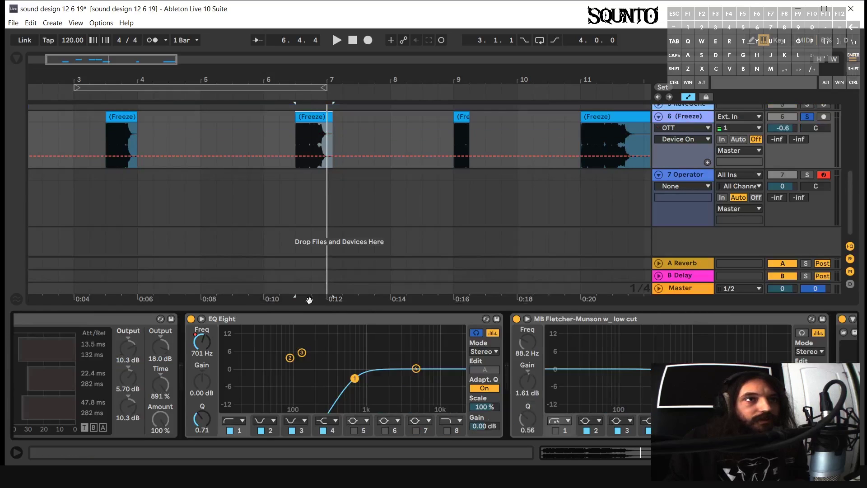
{"action": "left_click", "coordinate": [191, 319]}
{"action": "left_click", "coordinate": [516, 319]}
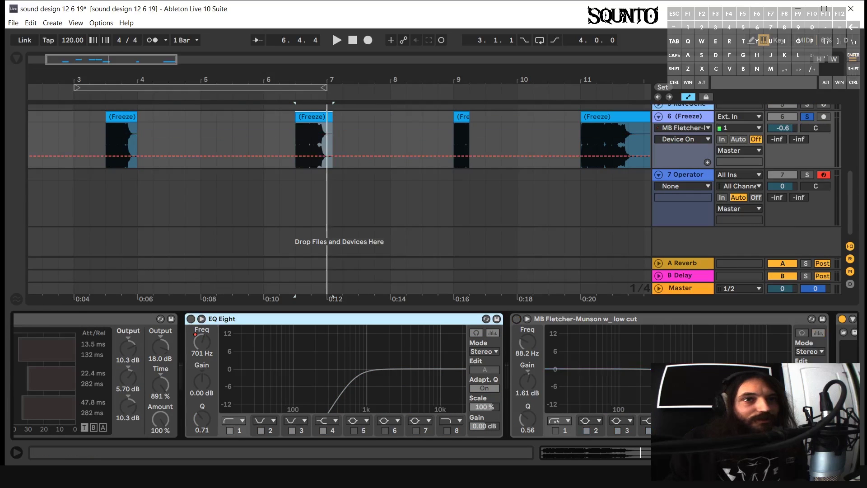
{"action": "scroll", "coordinate": [515, 324], "scroll_direction": "left", "scroll_amount": 10}
{"action": "scroll", "coordinate": [431, 375], "scroll_direction": "right", "scroll_amount": 10}
{"action": "left_click", "coordinate": [585, 319]}
{"action": "left_click", "coordinate": [690, 320]}
{"action": "scroll", "coordinate": [689, 321], "scroll_direction": "left", "scroll_amount": 10}
Step: Audition the frozen clips at 6.3.1 and 3.3.1 on track 6 without effects
{"action": "key", "text": "space"}
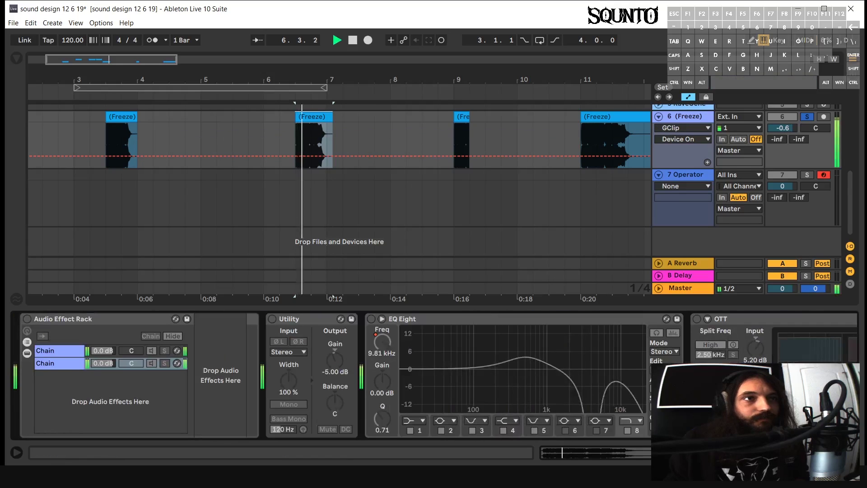
{"action": "scroll", "coordinate": [317, 161], "scroll_direction": "up", "scroll_amount": 3}
{"action": "key", "text": "space"}
{"action": "key", "text": "space"}
{"action": "key", "text": "space"}
{"action": "left_click", "coordinate": [130, 207]}
{"action": "key", "text": "space"}
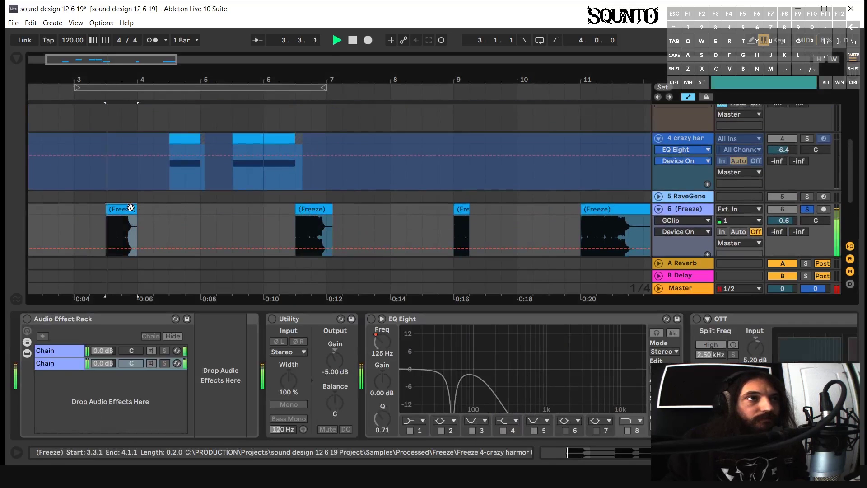
{"action": "left_click", "coordinate": [115, 215]}
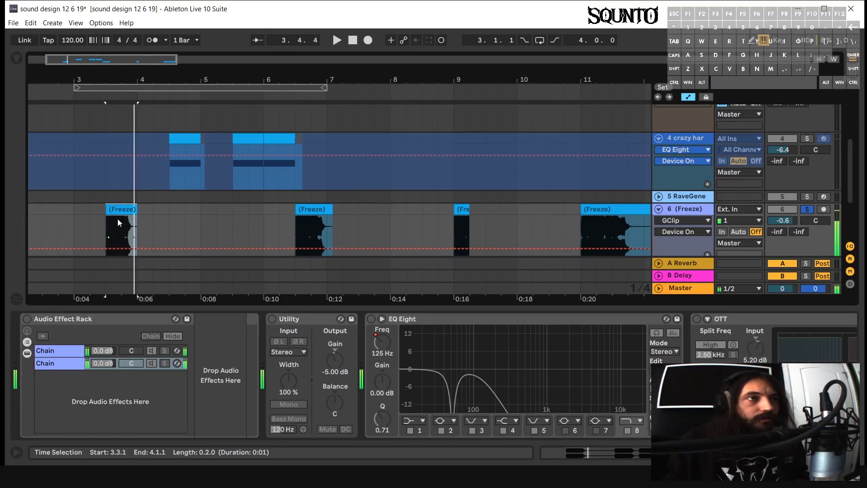
Step: Unsolo track 6 and compare the crazy harmor track's first clip with the frozen clip at 3.3.1 by playing both
{"action": "left_click", "coordinate": [807, 210]}
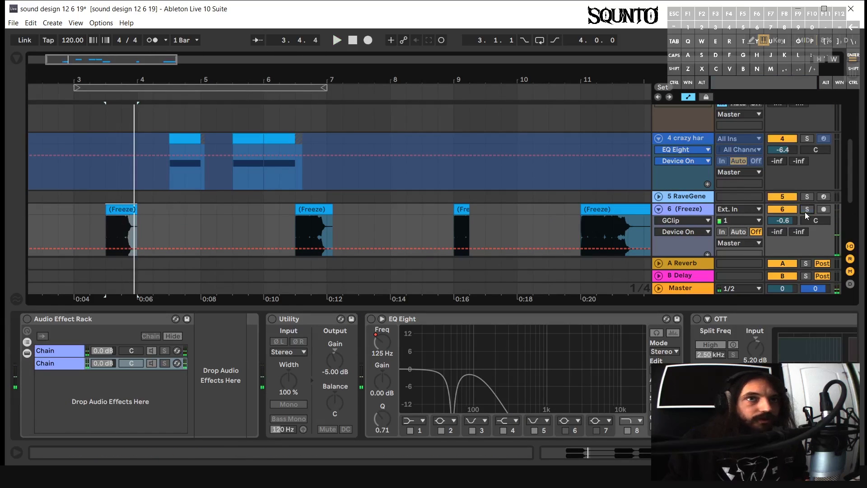
{"action": "left_click", "coordinate": [188, 138]}
{"action": "key", "text": "space"}
{"action": "left_click", "coordinate": [123, 207]}
{"action": "key", "text": "space"}
{"action": "key", "text": "space"}
Step: Lower track 6's volume to -3.8 dB and play the frozen clip
{"action": "scroll", "coordinate": [310, 173], "scroll_direction": "down", "scroll_amount": 2}
{"action": "key", "text": "space"}
{"action": "left_click_drag", "start_coordinate": [788, 171], "coordinate": [788, 180]}
{"action": "key", "text": "space"}
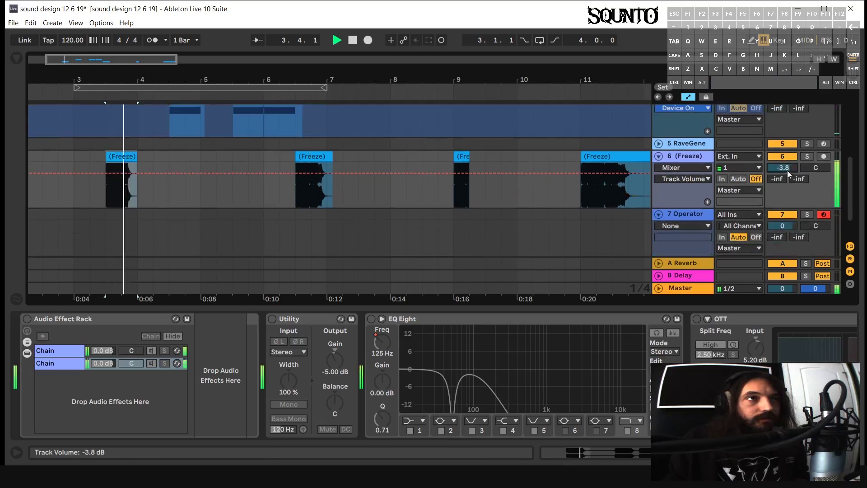
Step: Play the original crazy harmor clip and the frozen clip at 6.3.1 on track 6 to compare their sound
{"action": "key", "text": "space"}
{"action": "scroll", "coordinate": [262, 165], "scroll_direction": "up", "scroll_amount": 2}
{"action": "left_click", "coordinate": [191, 139]}
{"action": "key", "text": "space"}
{"action": "scroll", "coordinate": [192, 144], "scroll_direction": "down", "scroll_amount": 2}
{"action": "left_click", "coordinate": [313, 143]}
{"action": "key", "text": "space"}
{"action": "key", "text": "space"}
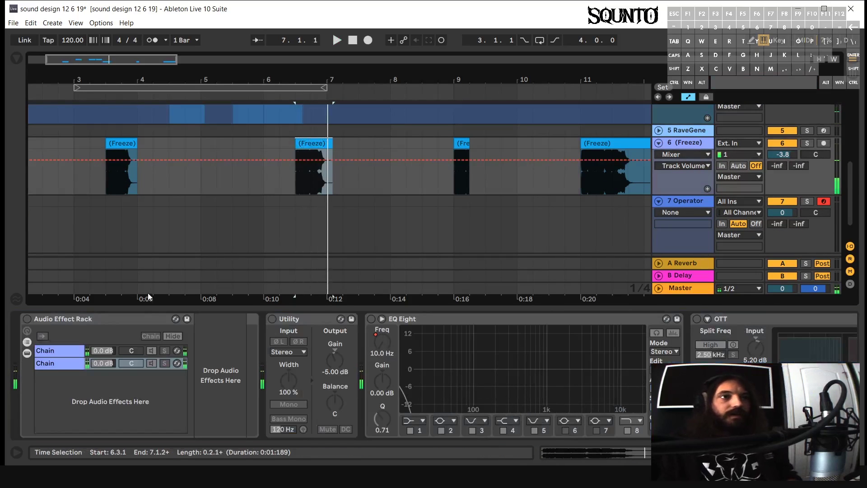
Step: Switch on track 6's Audio Effect Rack and audition its first chain in solo, then unsolo that chain
{"action": "left_click", "coordinate": [47, 352]}
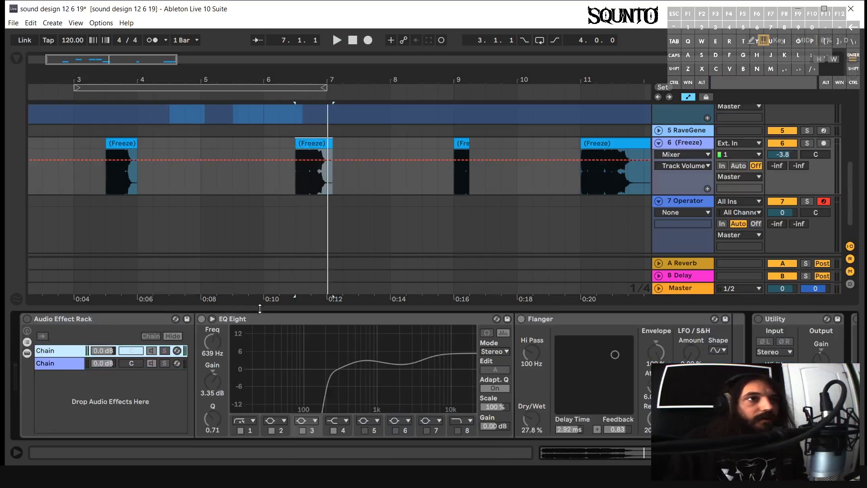
{"action": "left_click", "coordinate": [26, 318]}
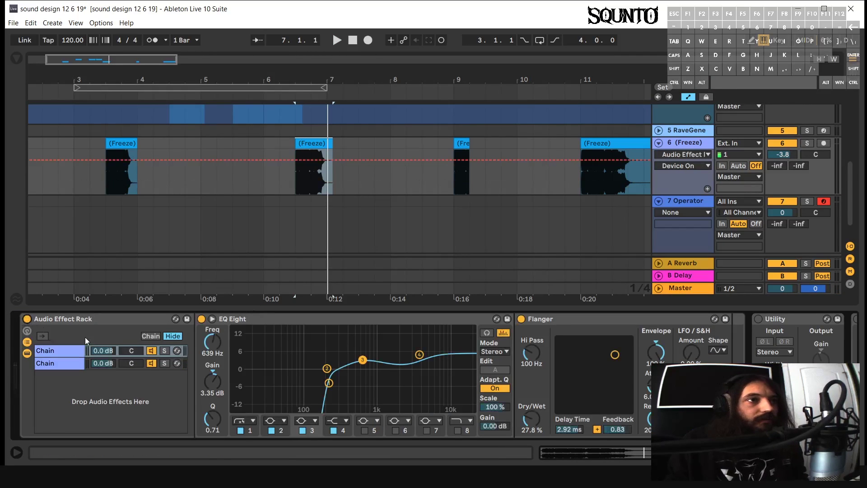
{"action": "left_click", "coordinate": [163, 351]}
{"action": "key", "text": "space"}
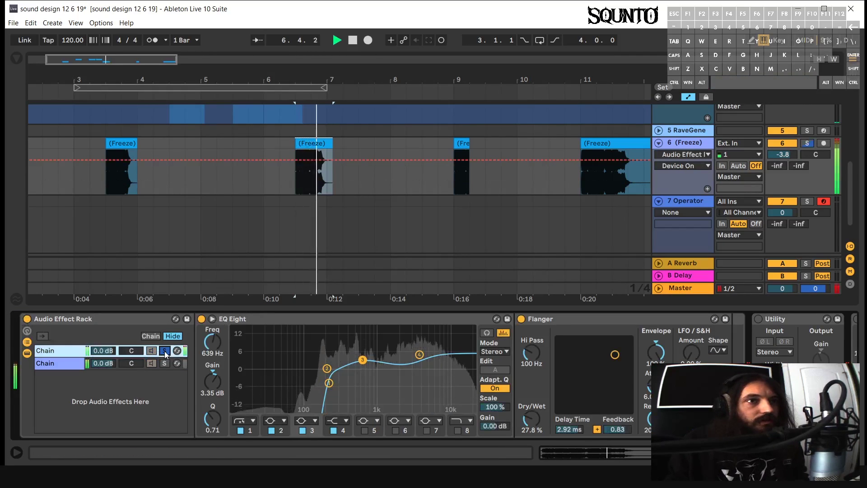
{"action": "left_click", "coordinate": [164, 350]}
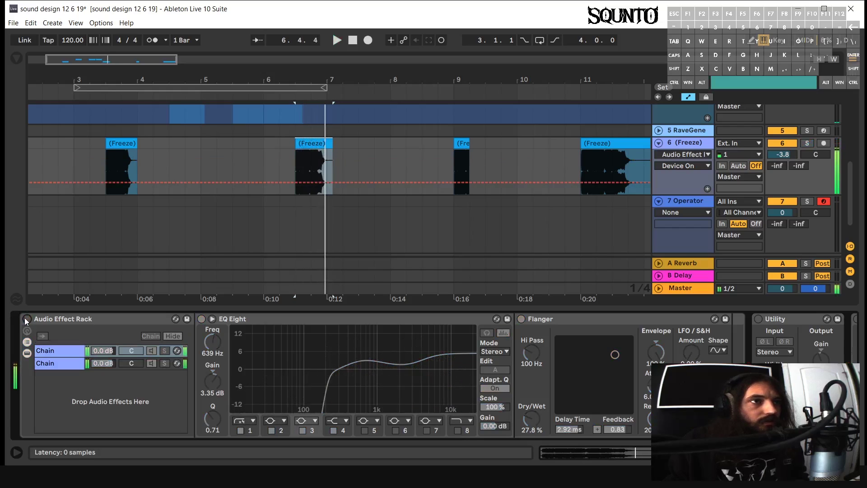
{"action": "key", "text": "space"}
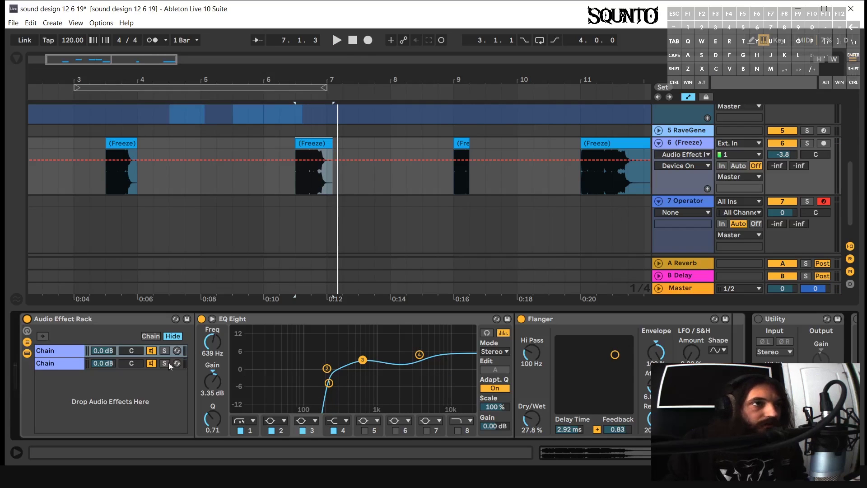
Step: Audition the rack's second chain and first chain separately in solo, then unsolo them and play both chains together
{"action": "left_click", "coordinate": [65, 364]}
{"action": "left_click", "coordinate": [164, 363]}
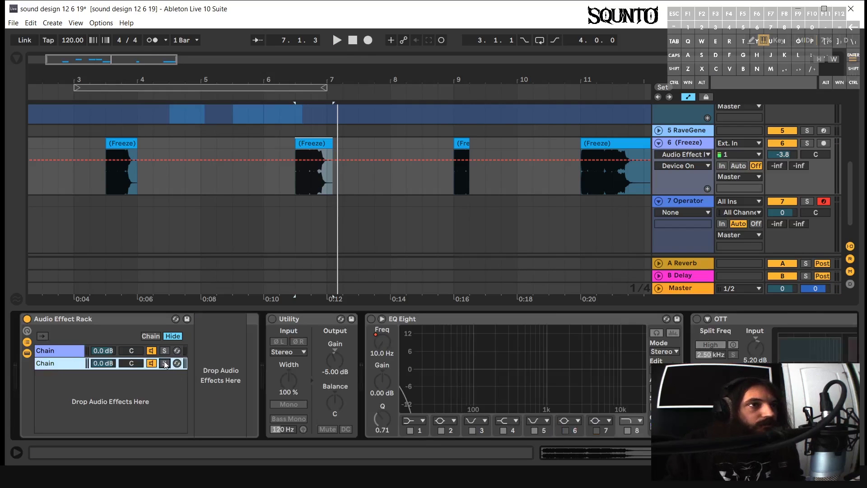
{"action": "key", "text": "space"}
{"action": "left_click", "coordinate": [100, 361]}
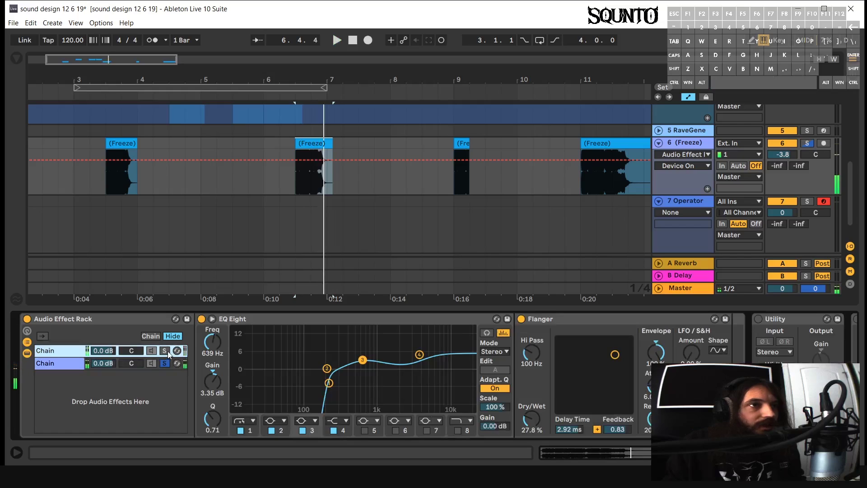
{"action": "key", "text": "space"}
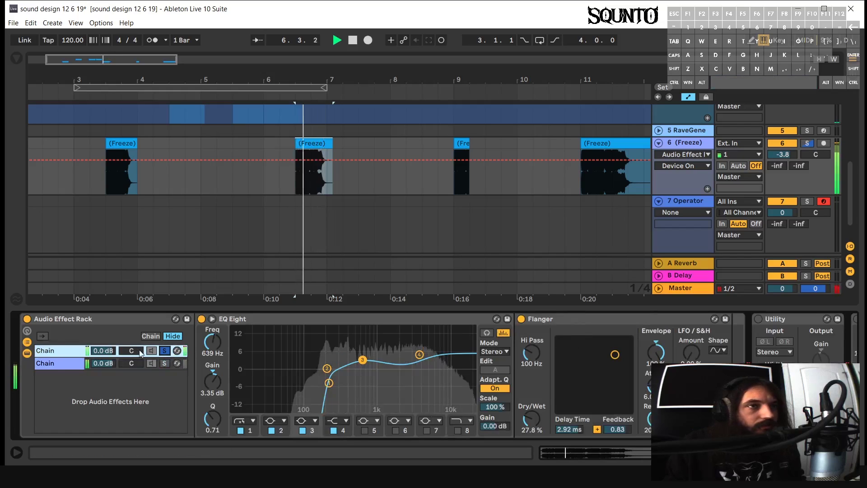
{"action": "left_click", "coordinate": [164, 350]}
{"action": "key", "text": "space"}
{"action": "key", "text": "space"}
{"action": "key", "text": "space"}
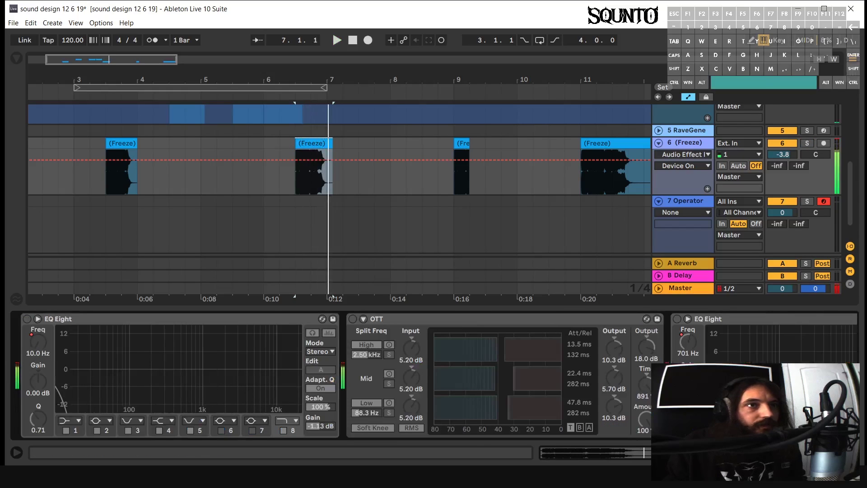
Step: Switch on the Utility that follows the Audio Effect Rack and play the frozen clip through it
{"action": "scroll", "coordinate": [435, 375], "scroll_direction": "right", "scroll_amount": 4}
{"action": "scroll", "coordinate": [435, 376], "scroll_direction": "left", "scroll_amount": 6}
{"action": "left_click", "coordinate": [492, 319]}
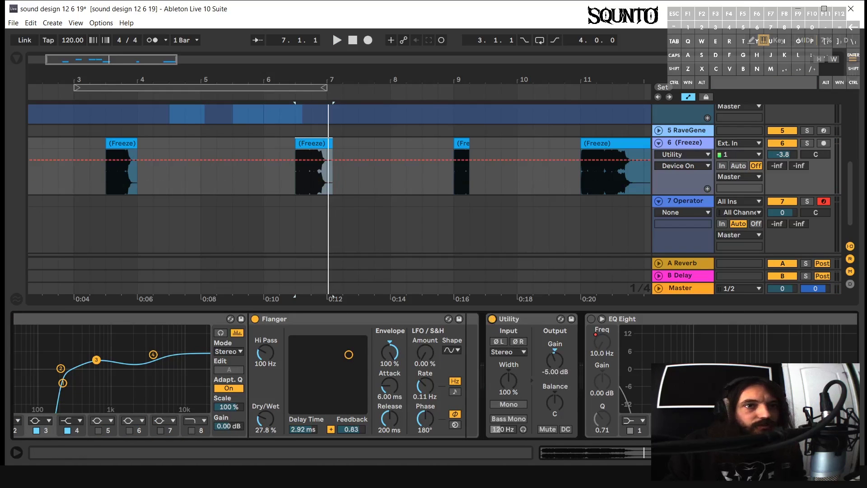
{"action": "scroll", "coordinate": [504, 360], "scroll_direction": "right", "scroll_amount": 3}
{"action": "key", "text": "space"}
{"action": "key", "text": "space"}
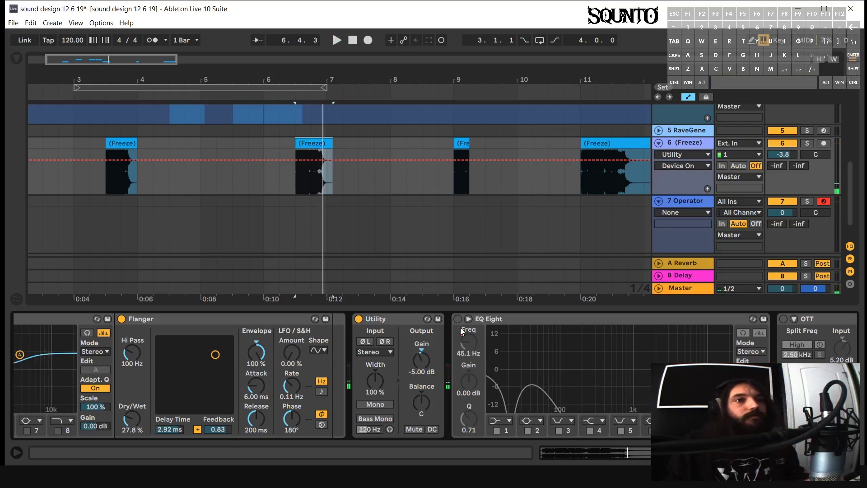
Step: Switch on the EQ Eight after the Utility, play the frozen clip, and expand the EQ's spectrum display
{"action": "left_click", "coordinate": [458, 319]}
{"action": "key", "text": "space"}
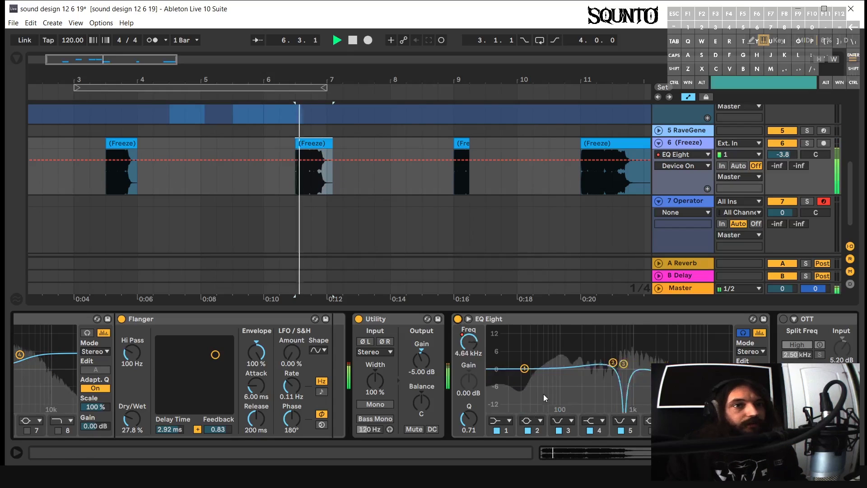
{"action": "key", "text": "space"}
{"action": "key", "text": "space"}
{"action": "key", "text": "space"}
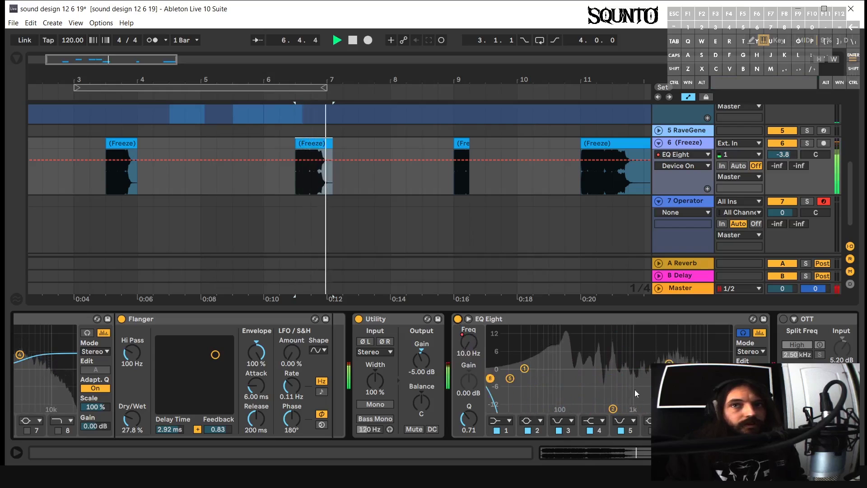
{"action": "left_click", "coordinate": [469, 319]}
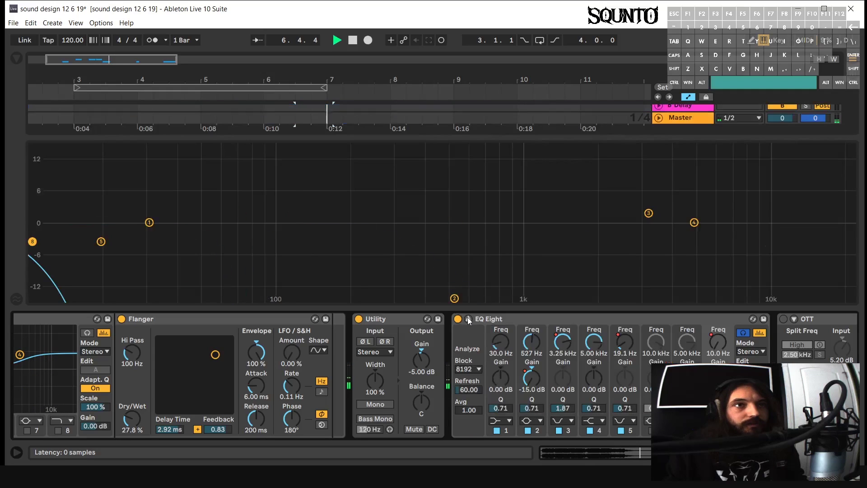
{"action": "key", "text": "space"}
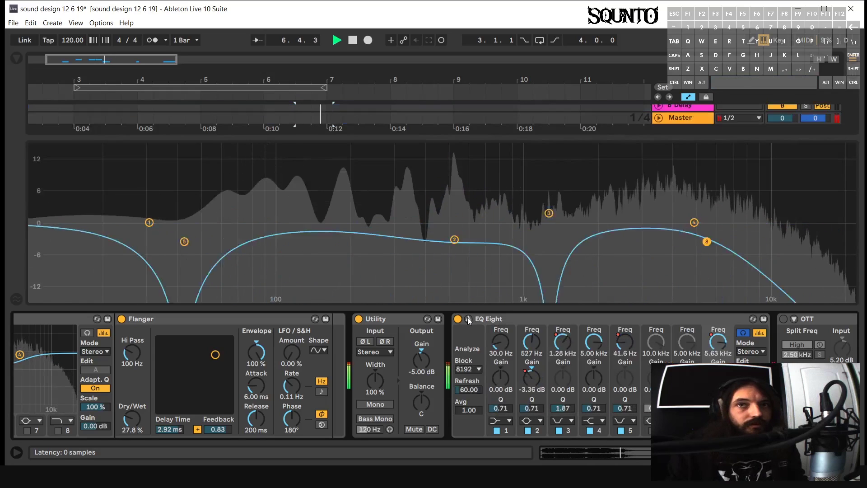
Step: Bypass and re-enable the expanded EQ Eight, playing the frozen clip repeatedly to examine its automated filter movement
{"action": "left_click", "coordinate": [458, 319]}
{"action": "key", "text": "space"}
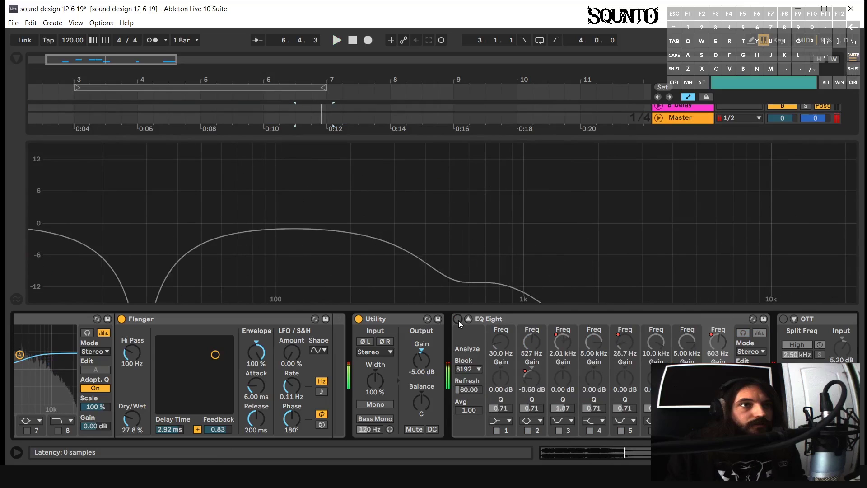
{"action": "left_click", "coordinate": [458, 319]}
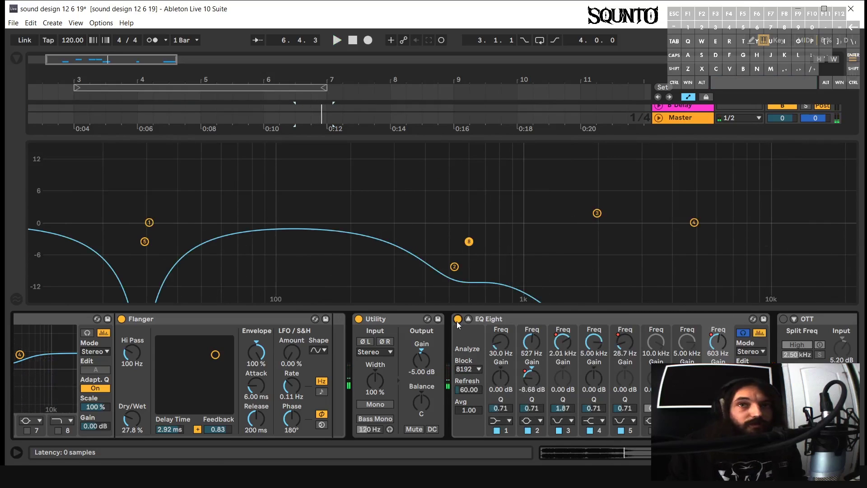
{"action": "key", "text": "space"}
{"action": "key", "text": "space"}
{"action": "key", "text": "space"}
{"action": "key", "text": "space"}
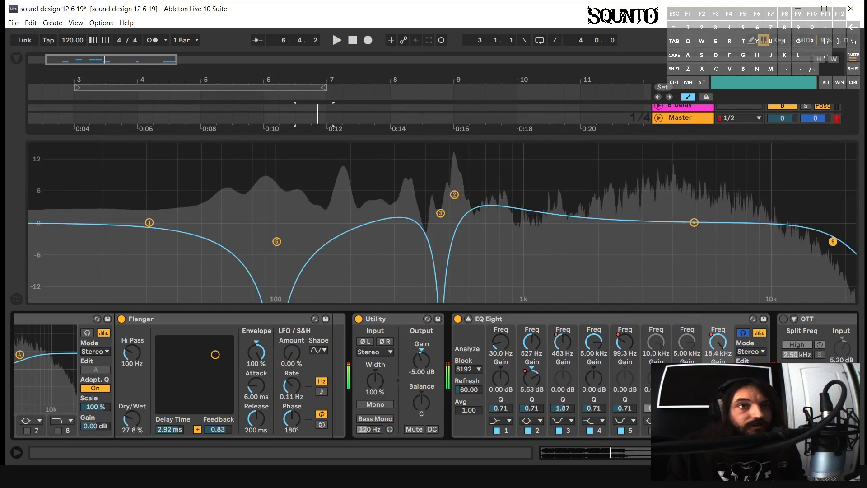
{"action": "key", "text": "space"}
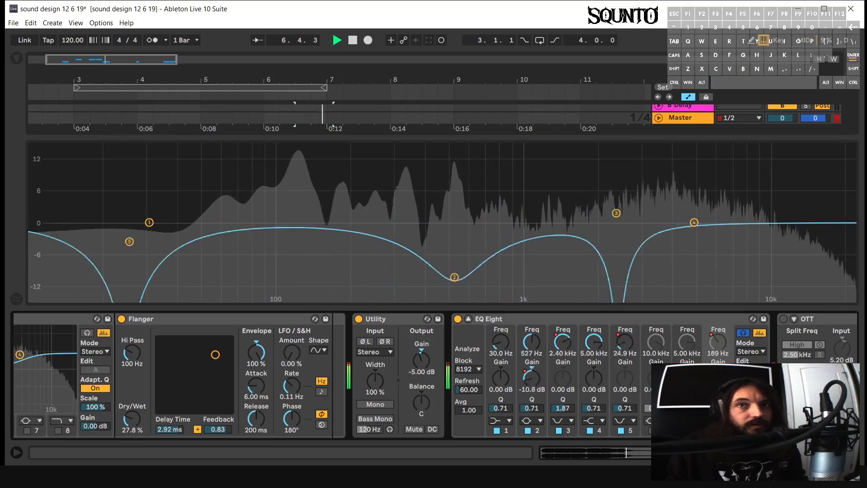
{"action": "key", "text": "space"}
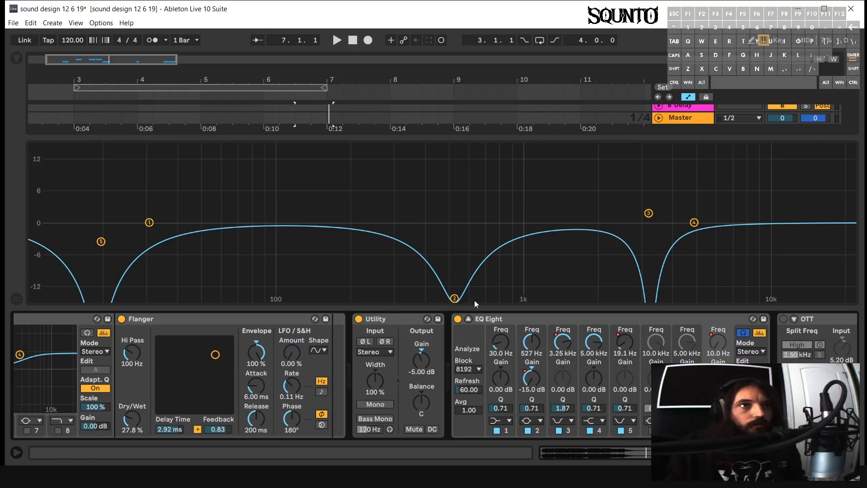
Step: Deactivate bands 3 and 5 of the EQ Eight and play the frozen clip to isolate band 2's gain movement
{"action": "left_click", "coordinate": [559, 429]}
{"action": "left_click", "coordinate": [620, 430]}
{"action": "key", "text": "space"}
{"action": "key", "text": "space"}
{"action": "key", "text": "space"}
{"action": "key", "text": "space"}
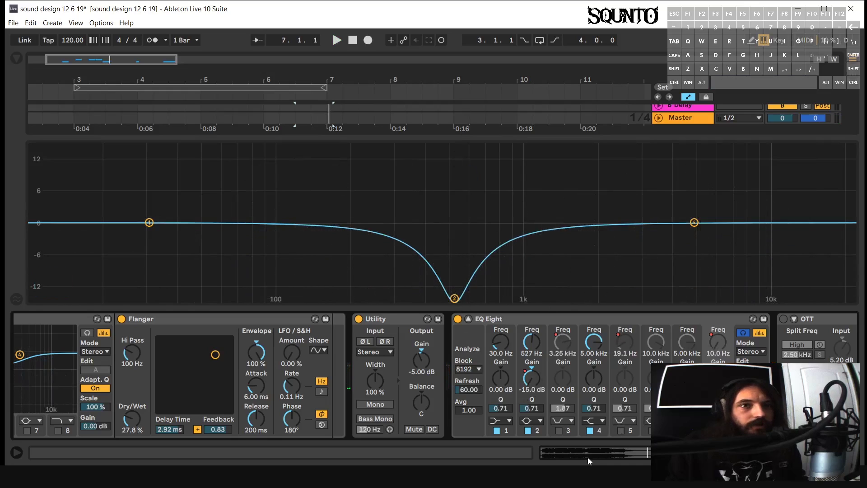
{"action": "key", "text": "space"}
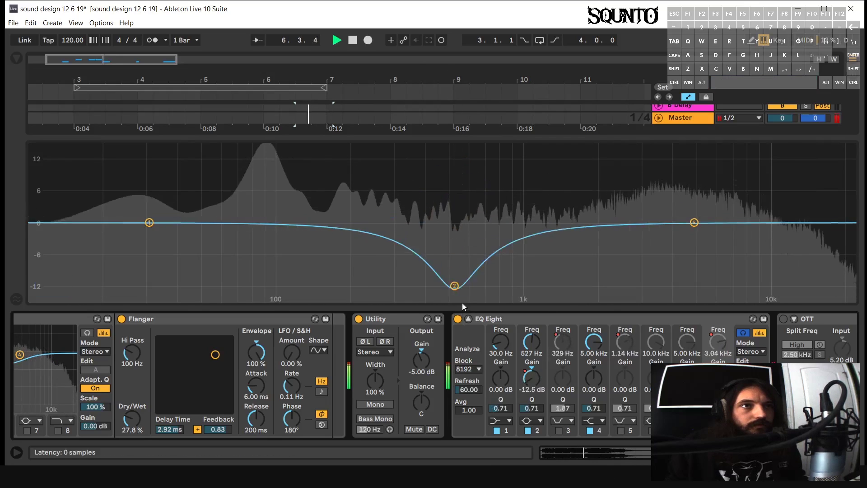
{"action": "key", "text": "space"}
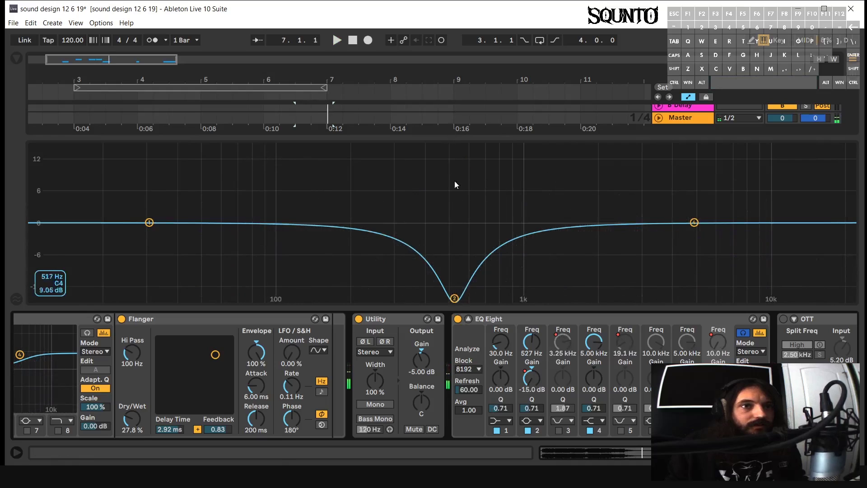
Step: Reactivate bands 3, 5 and 8 of the EQ Eight and play the frozen clip with all its automated filters
{"action": "left_click", "coordinate": [618, 430]}
{"action": "left_click", "coordinate": [560, 430]}
{"action": "key", "text": "space"}
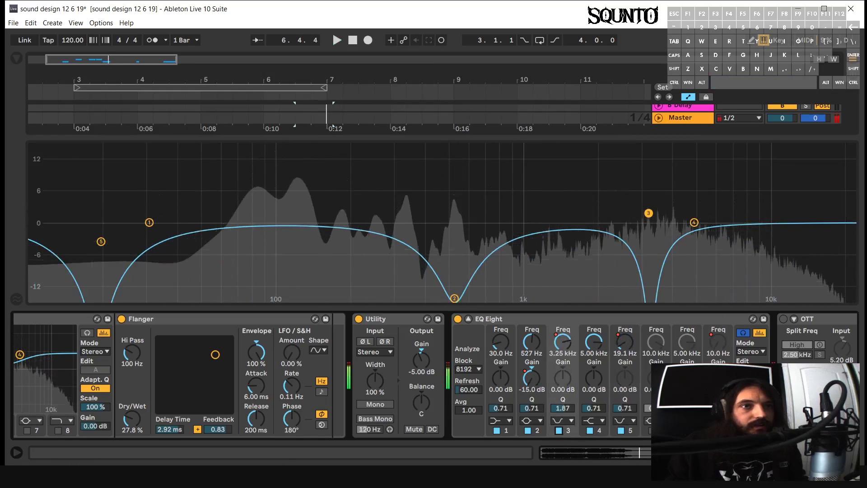
{"action": "key", "text": "space"}
{"action": "key", "text": "space"}
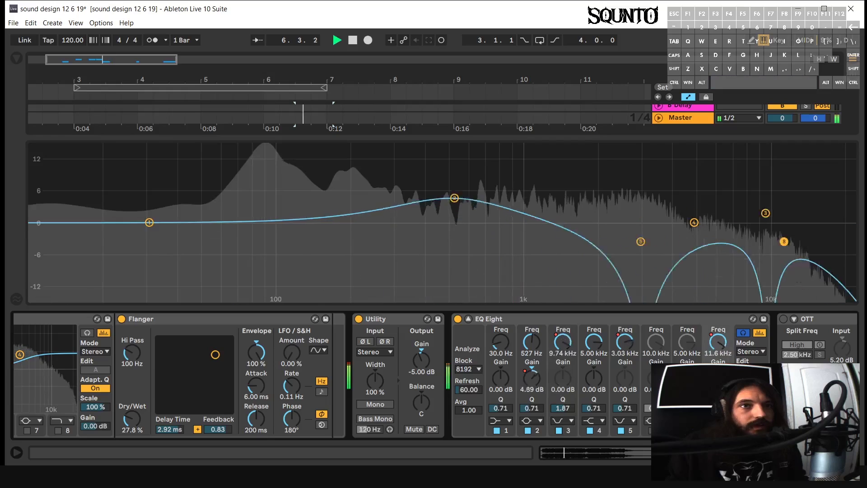
{"action": "key", "text": "space"}
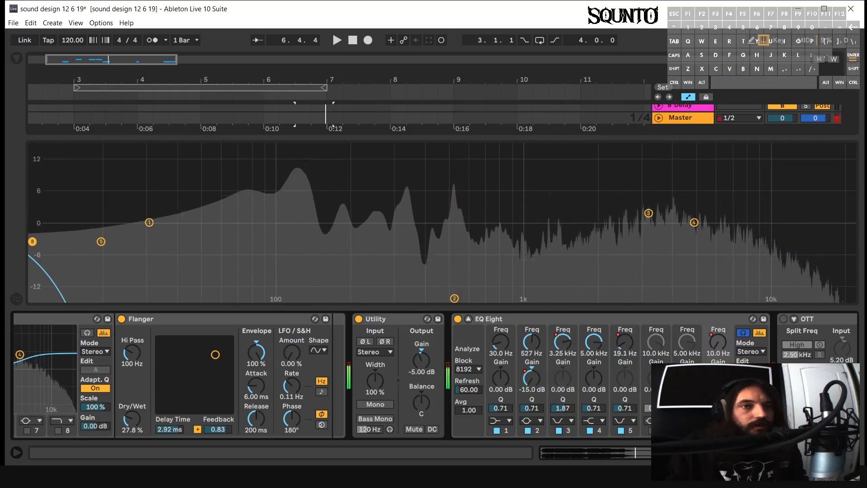
Step: Switch on the OTT multiband compressor after the EQ Eight and play the frozen clip through it
{"action": "scroll", "coordinate": [433, 375], "scroll_direction": "right", "scroll_amount": 3}
{"action": "scroll", "coordinate": [644, 423], "scroll_direction": "right", "scroll_amount": 4}
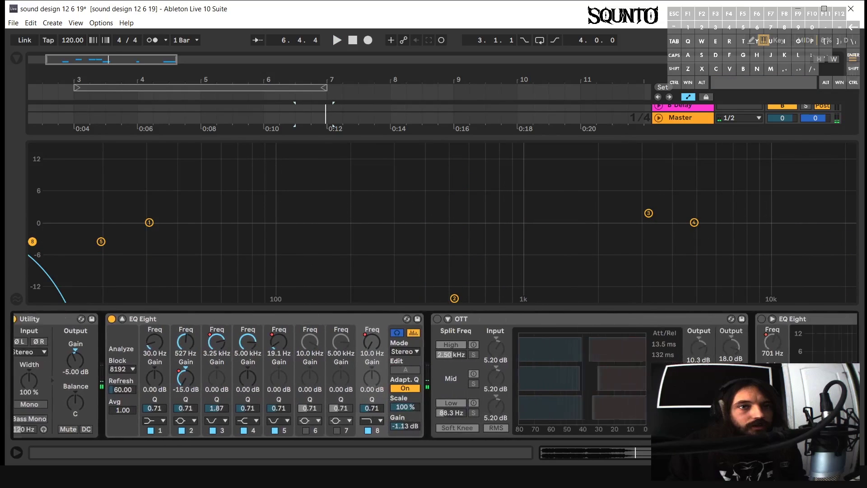
{"action": "left_click", "coordinate": [396, 318]}
{"action": "key", "text": "space"}
{"action": "scroll", "coordinate": [507, 373], "scroll_direction": "left", "scroll_amount": 8}
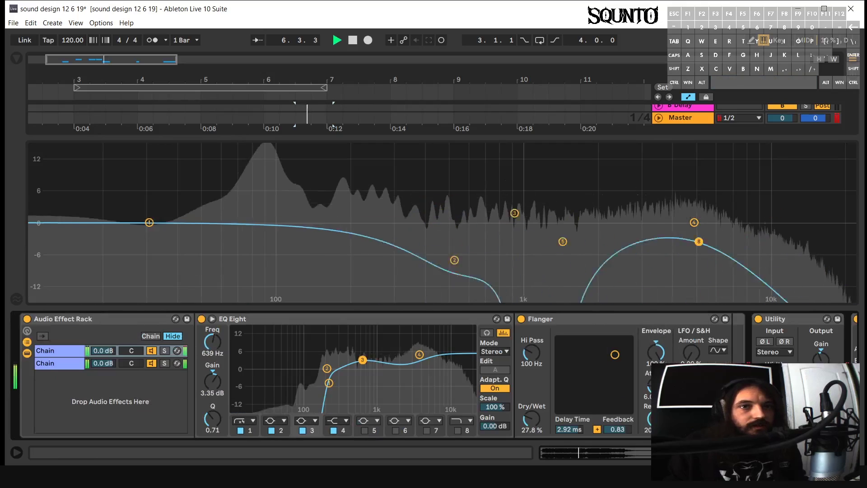
{"action": "key", "text": "space"}
{"action": "key", "text": "space"}
Step: Switch on the EQ Eight after the OTT and the MB Fletcher-Munson w_ low cut EQ, and play the frozen clip
{"action": "scroll", "coordinate": [316, 374], "scroll_direction": "right", "scroll_amount": 10}
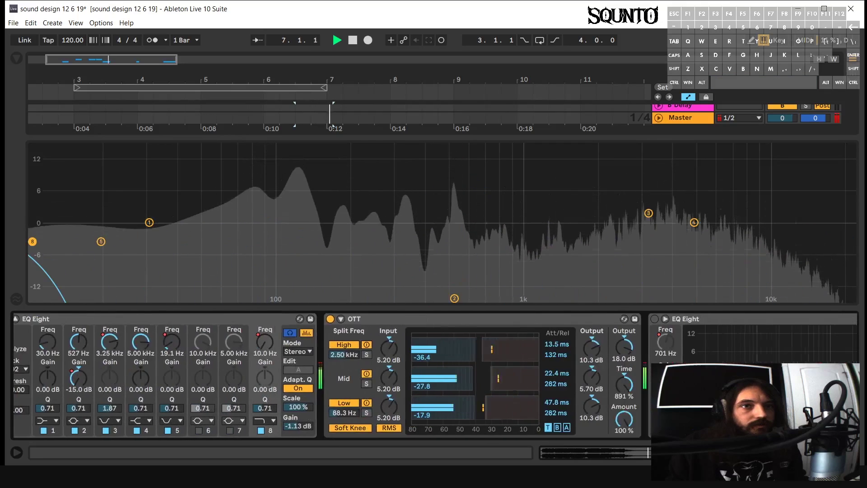
{"action": "left_click", "coordinate": [135, 318]}
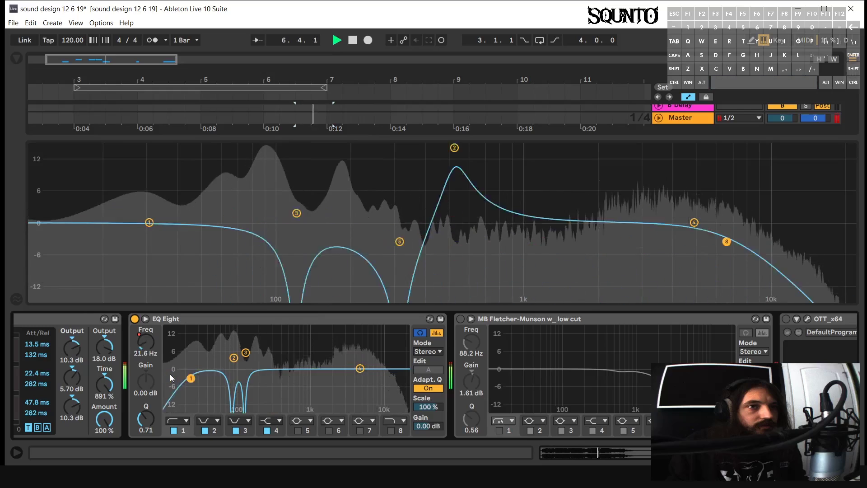
{"action": "left_click", "coordinate": [460, 318]}
{"action": "key", "text": "space"}
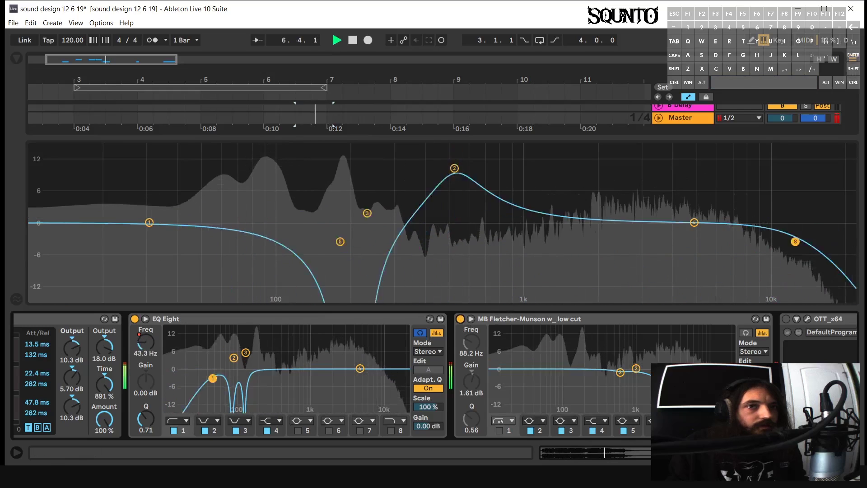
{"action": "key", "text": "space"}
Step: Switch on the OTT_x64 and GClip plug-ins at the end of the chain and play the frozen clip
{"action": "scroll", "coordinate": [458, 318], "scroll_direction": "left", "scroll_amount": 10}
{"action": "scroll", "coordinate": [639, 333], "scroll_direction": "right", "scroll_amount": 10}
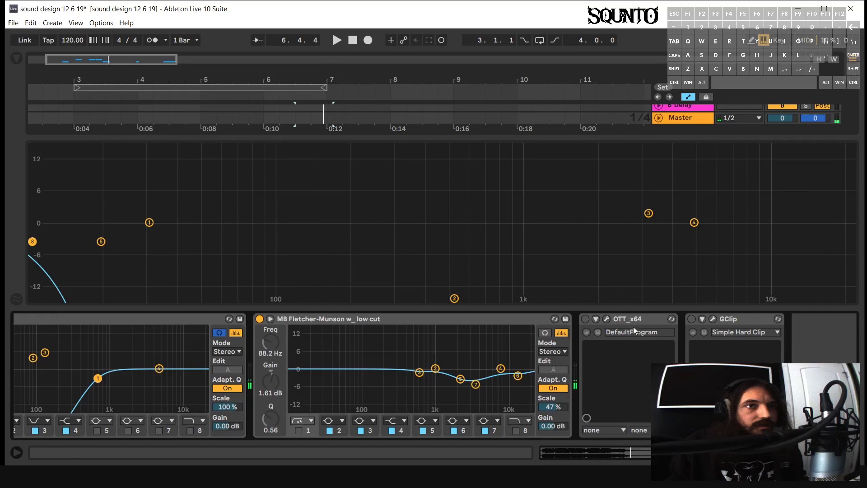
{"action": "key", "text": "space"}
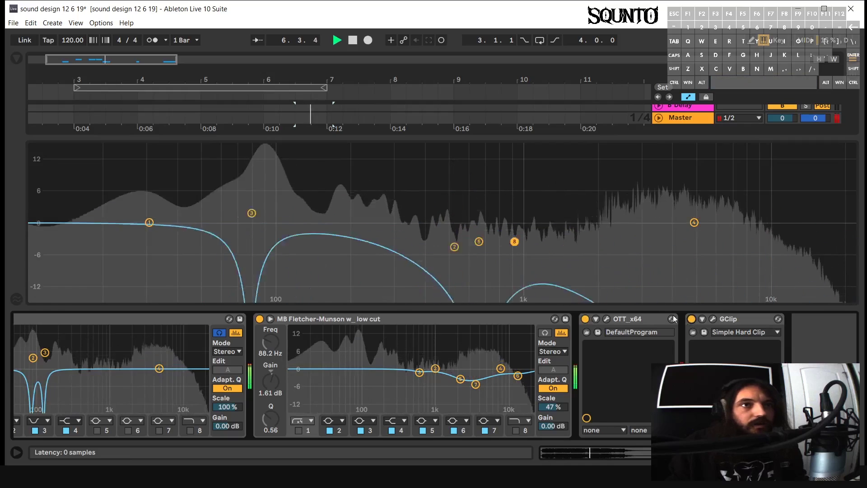
{"action": "key", "text": "space"}
{"action": "scroll", "coordinate": [606, 397], "scroll_direction": "left", "scroll_amount": 10}
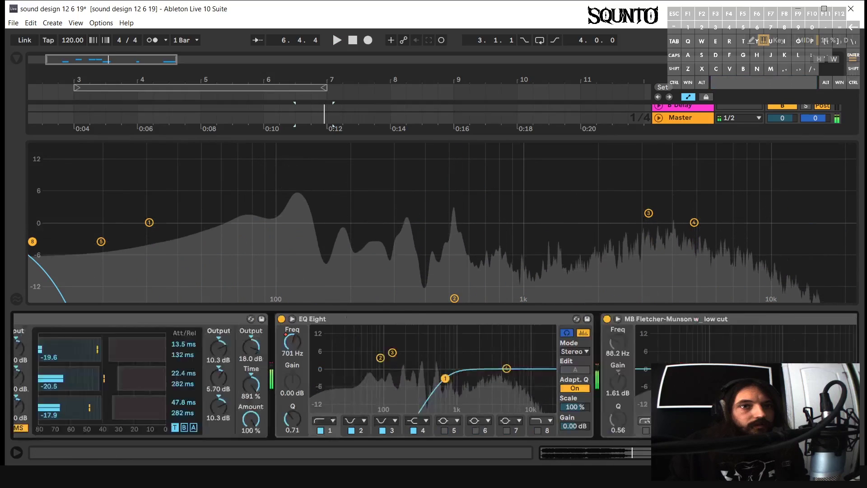
Step: Collapse the enlarged EQ Eight display, and play the first clip on track 4 and the frozen clip at 6.3 for comparison
{"action": "left_click", "coordinate": [376, 319]}
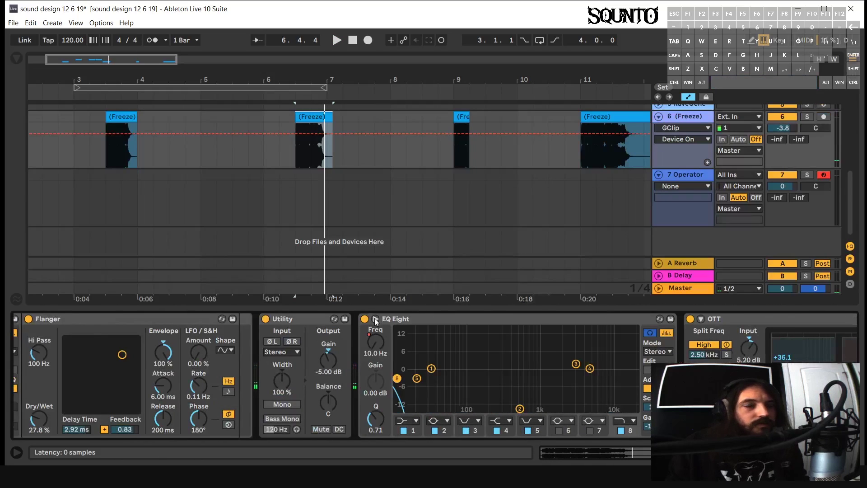
{"action": "scroll", "coordinate": [270, 158], "scroll_direction": "up", "scroll_amount": 3}
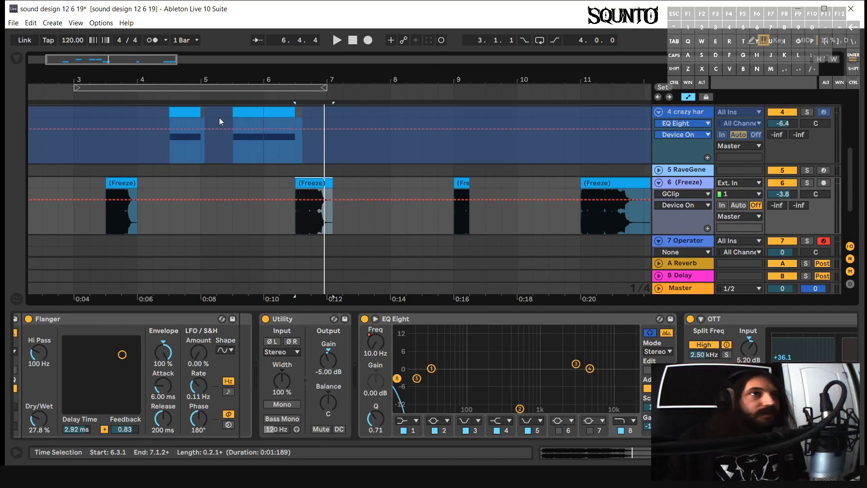
{"action": "left_click", "coordinate": [182, 112]}
{"action": "key", "text": "space"}
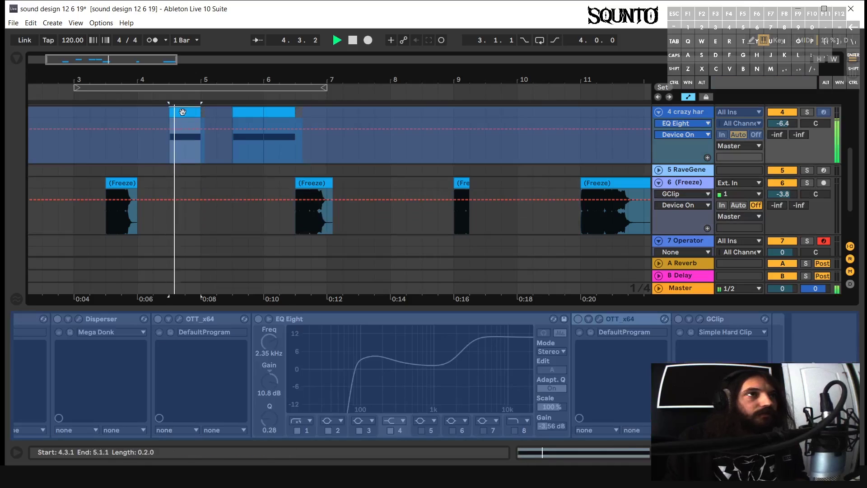
{"action": "left_click", "coordinate": [308, 179]}
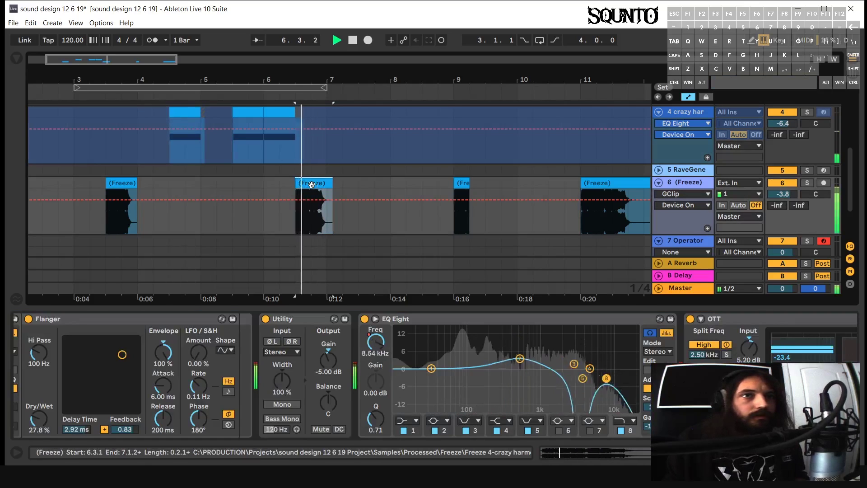
{"action": "key", "text": "space"}
Step: Open the short frozen clip at bar 9 in the sample editor and play it repeatedly
{"action": "left_click", "coordinate": [461, 183]}
{"action": "left_click_drag", "start_coordinate": [628, 450], "coordinate": [630, 455]}
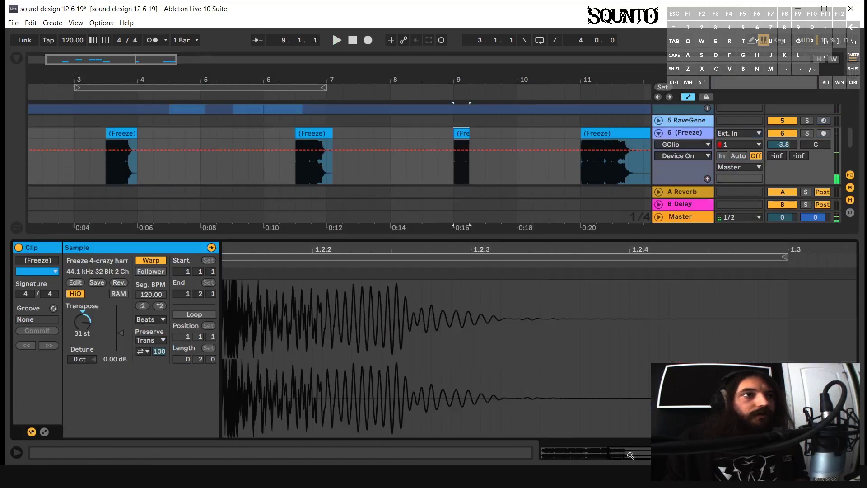
{"action": "key", "text": "space"}
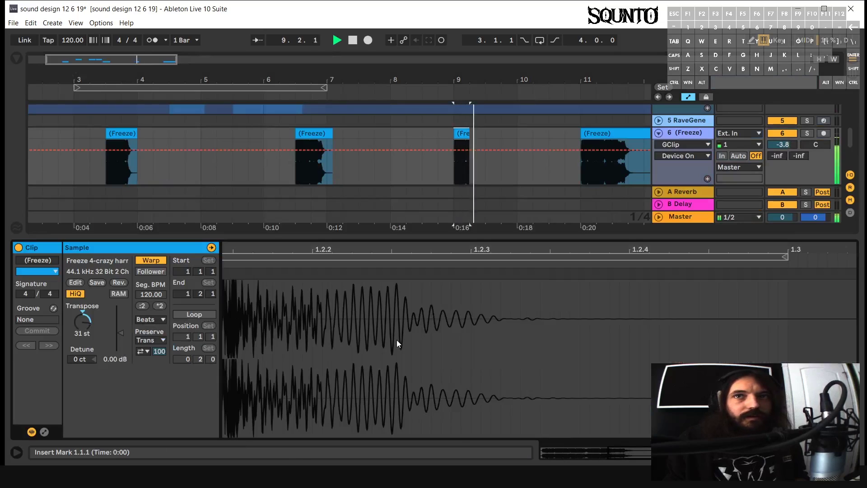
{"action": "key", "text": "space"}
{"action": "key", "text": "space"}
{"action": "key", "text": "space"}
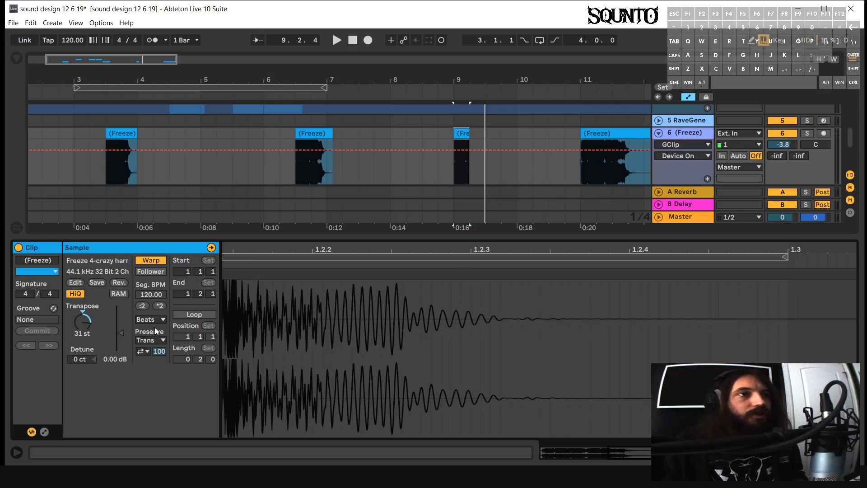
Step: Set the Beats transient envelope of the bar 9 clip to 12, choose another Preserve setting and play it
{"action": "type", "text": "12"}
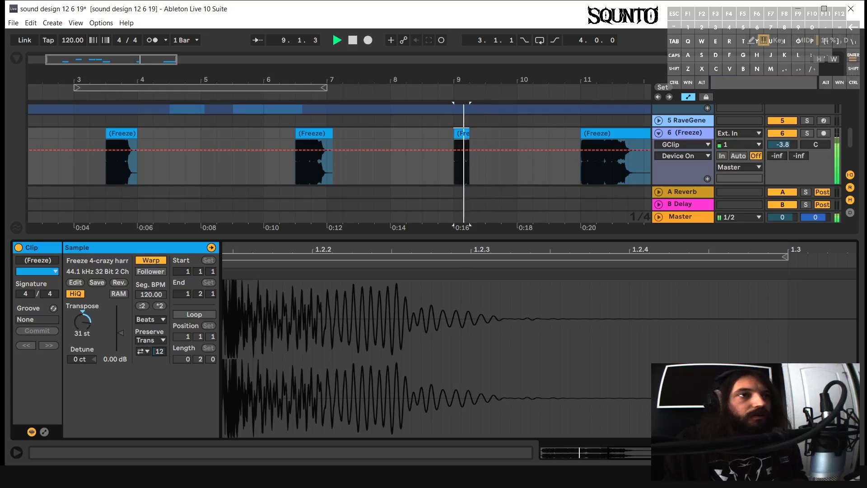
{"action": "left_click", "coordinate": [158, 341]}
{"action": "left_click", "coordinate": [156, 403]}
{"action": "key", "text": "space"}
Step: Lower the transient envelope of the bar 9 clip and play the clip repeatedly
{"action": "left_click_drag", "start_coordinate": [159, 350], "coordinate": [159, 372]}
{"action": "key", "text": "space"}
{"action": "key", "text": "space"}
{"action": "key", "text": "space"}
{"action": "key", "text": "space"}
{"action": "key", "text": "space"}
{"action": "key", "text": "space"}
Step: Lower the transposition of the bar 9 clip, play the clip repeatedly and hide the clip editor
{"action": "left_click_drag", "start_coordinate": [82, 322], "coordinate": [82, 340]}
{"action": "key", "text": "space"}
{"action": "key", "text": "space"}
{"action": "key", "text": "space"}
{"action": "key", "text": "space"}
{"action": "key", "text": "space"}
{"action": "key", "text": "space"}
{"action": "key", "text": "space"}
{"action": "key", "text": "ctrl+alt+l"}
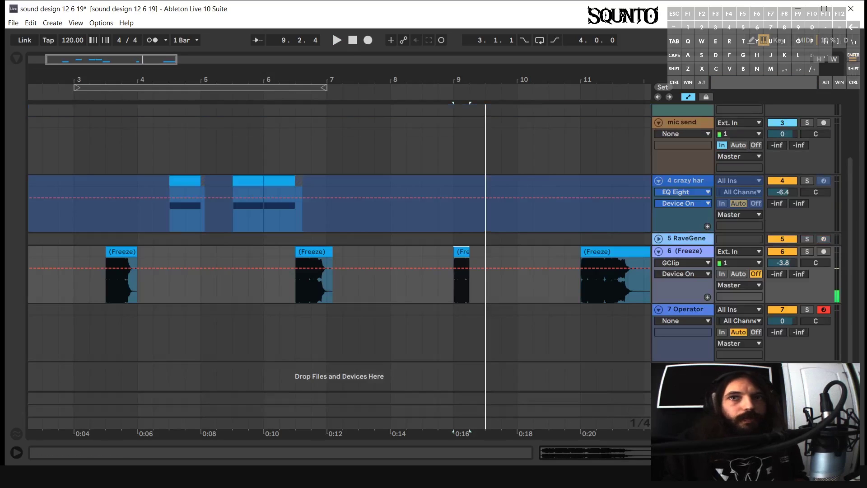